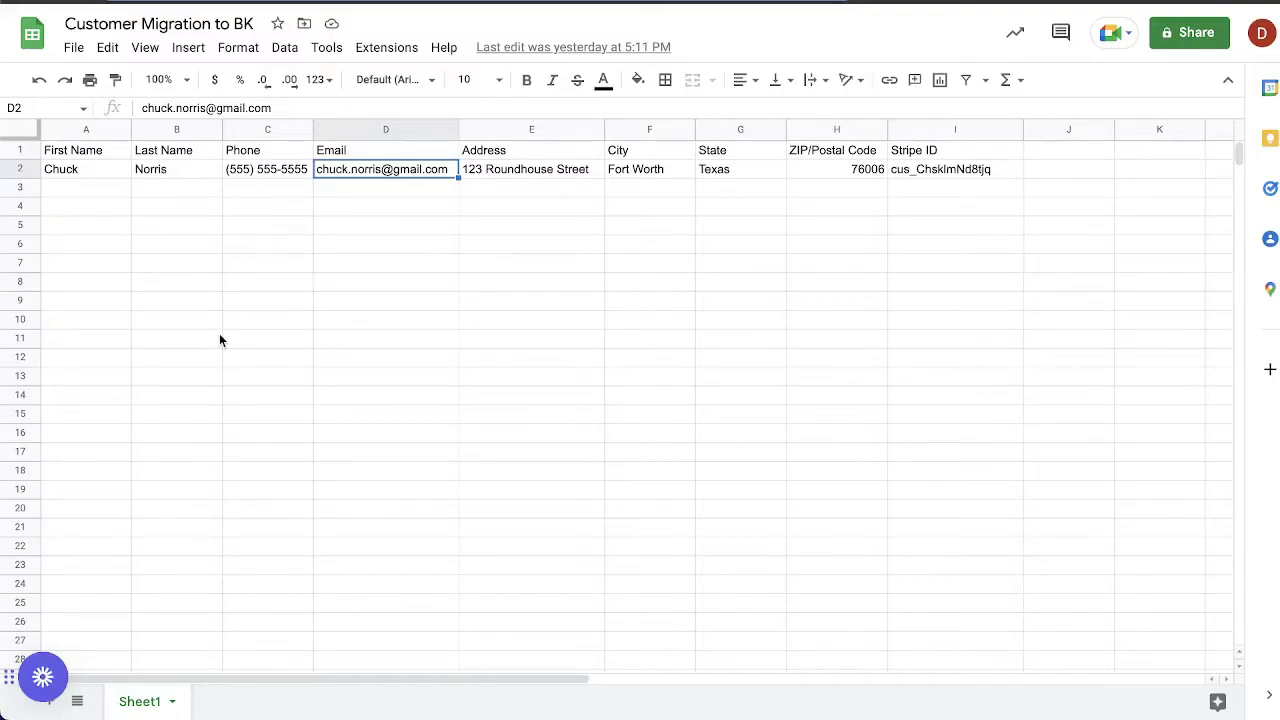
{"action": "left_click", "coordinate": [74, 52]}
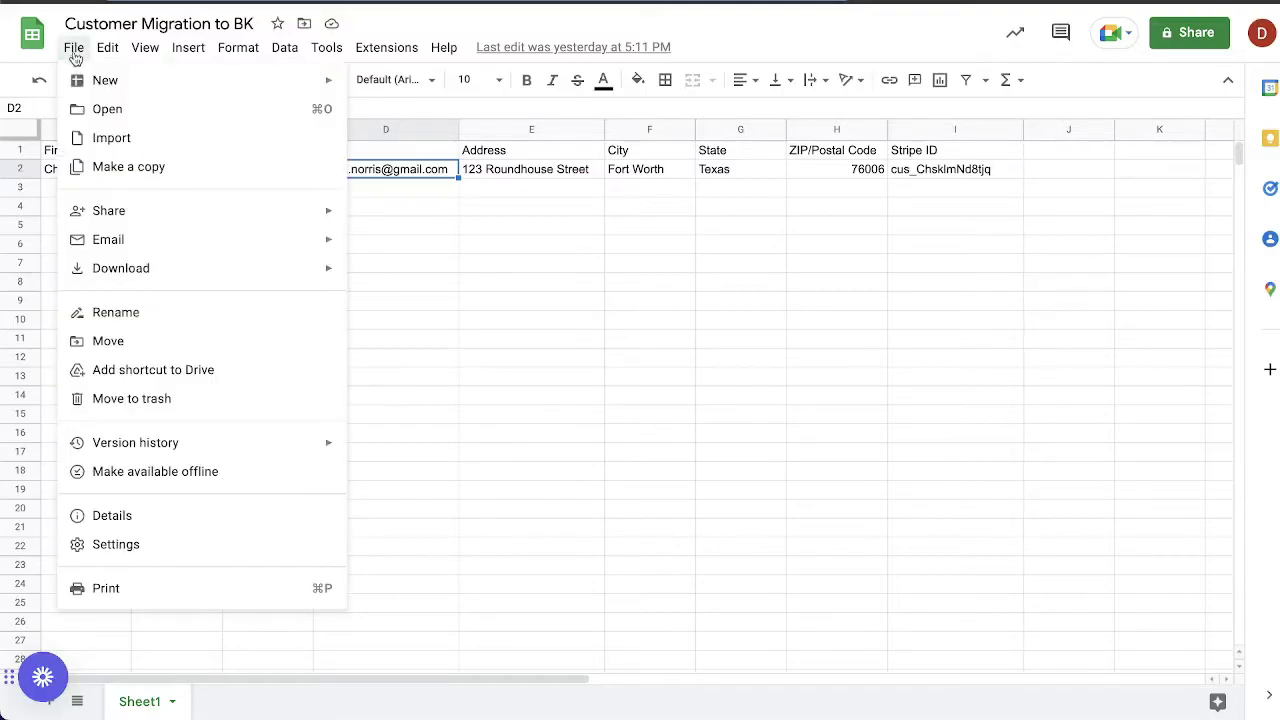
{"action": "left_click", "coordinate": [118, 138]}
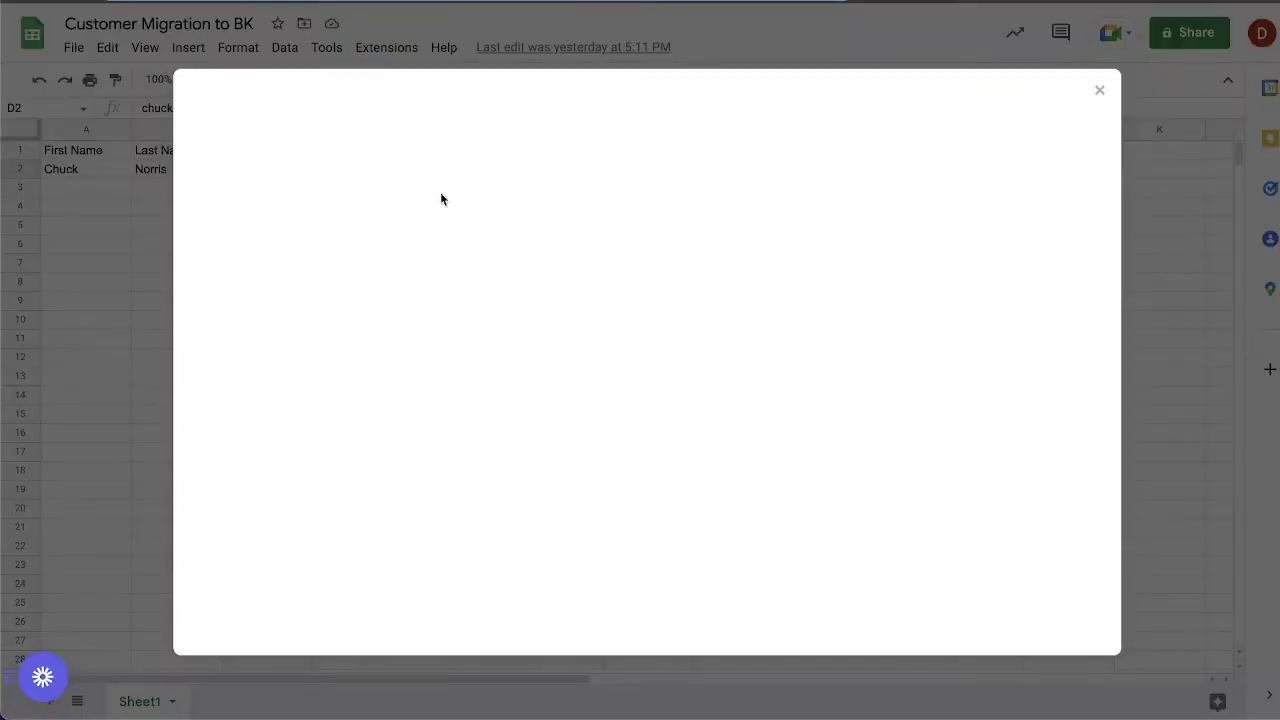
{"action": "left_click", "coordinate": [524, 148]}
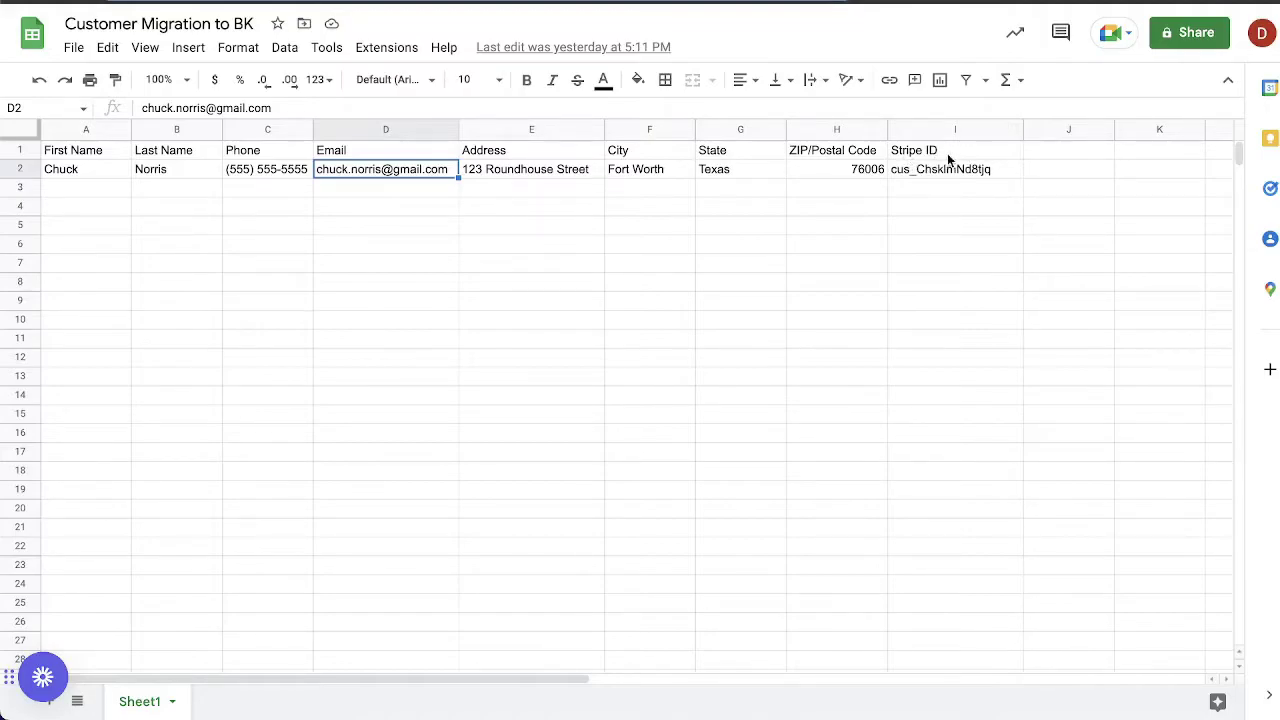
- Review the migration sheet's columns and sample customer record, including the name, phone, email, State and Stripe ID cells
{"action": "right_click", "coordinate": [740, 132]}
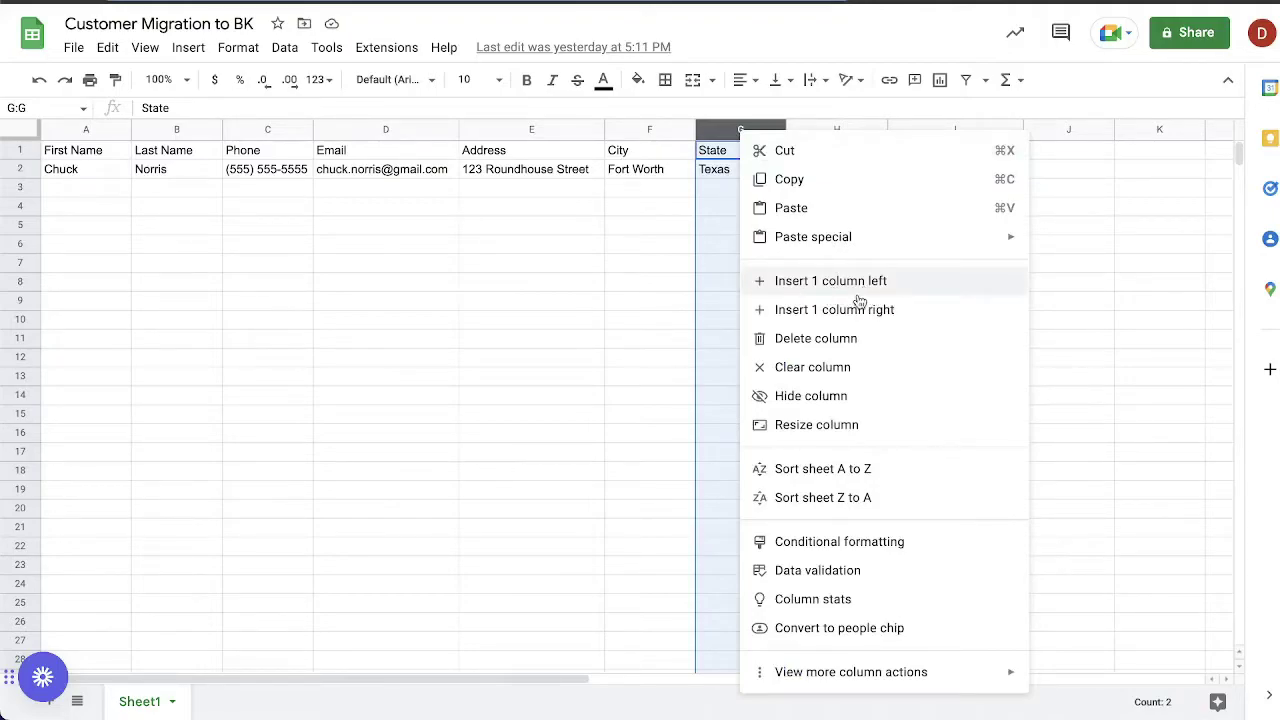
{"action": "left_click", "coordinate": [1063, 240]}
{"action": "left_click", "coordinate": [936, 155]}
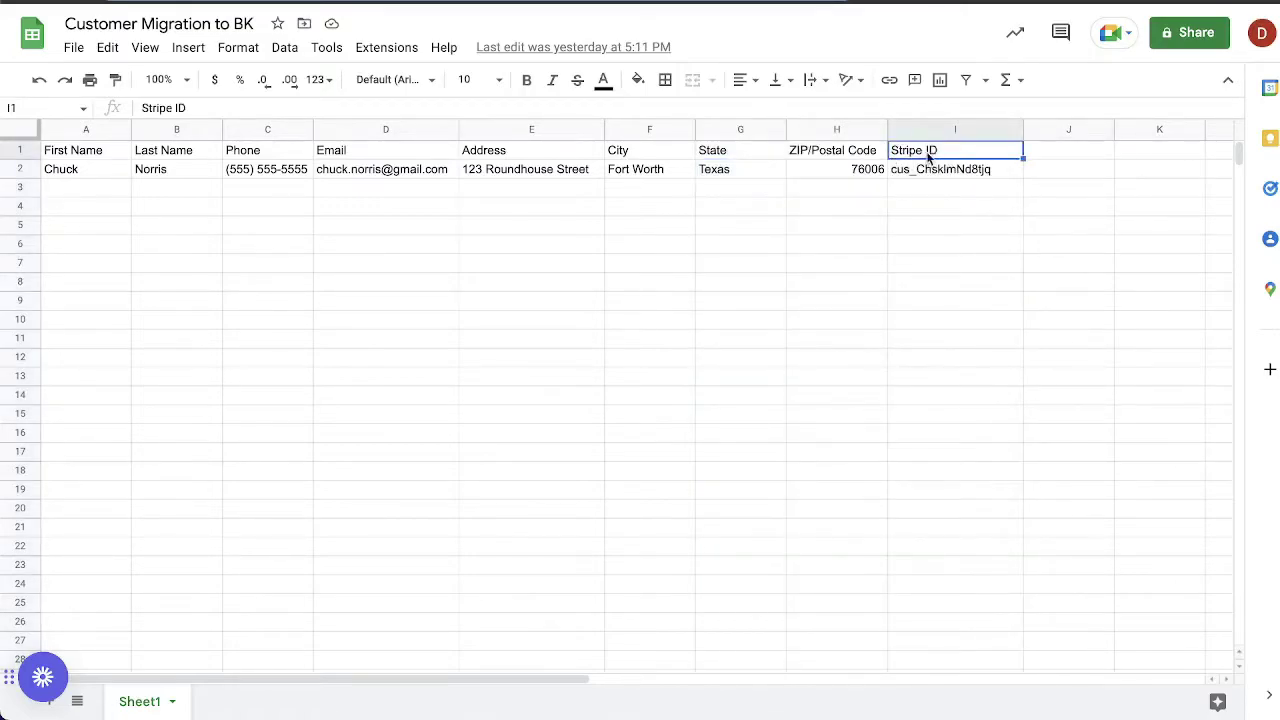
{"action": "left_click", "coordinate": [922, 172]}
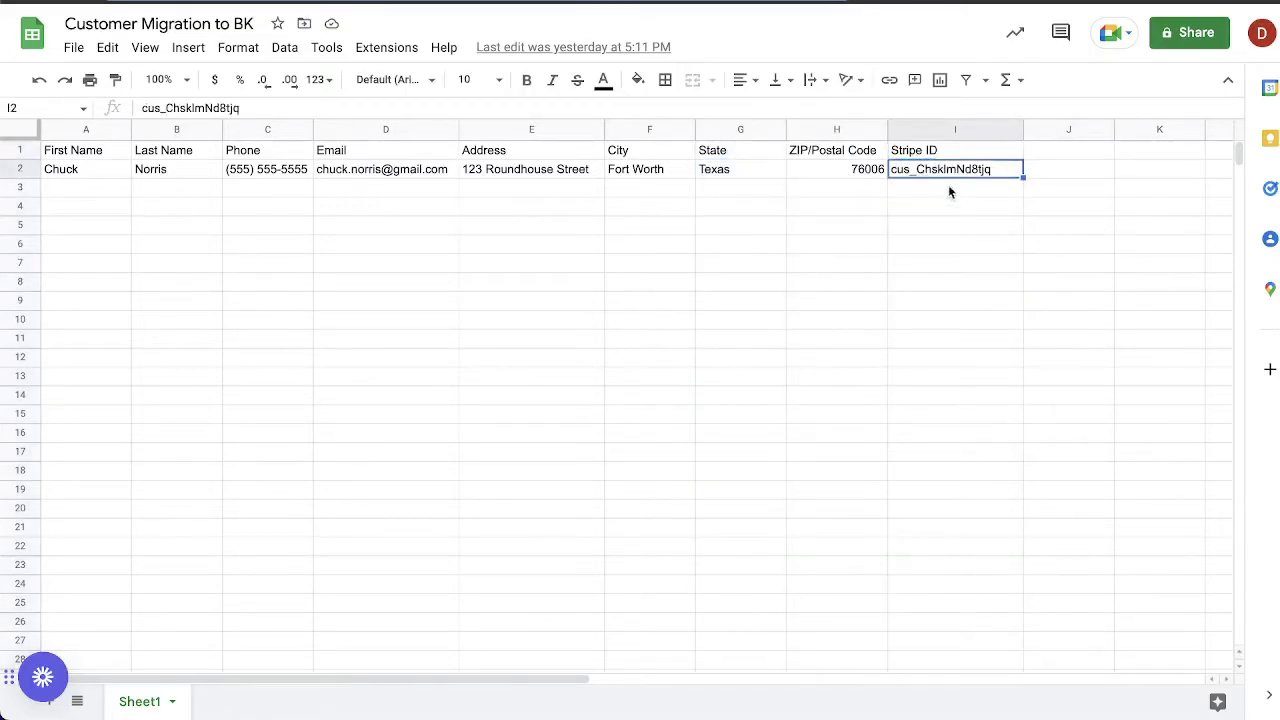
{"action": "left_click", "coordinate": [115, 173]}
{"action": "left_click", "coordinate": [142, 175]}
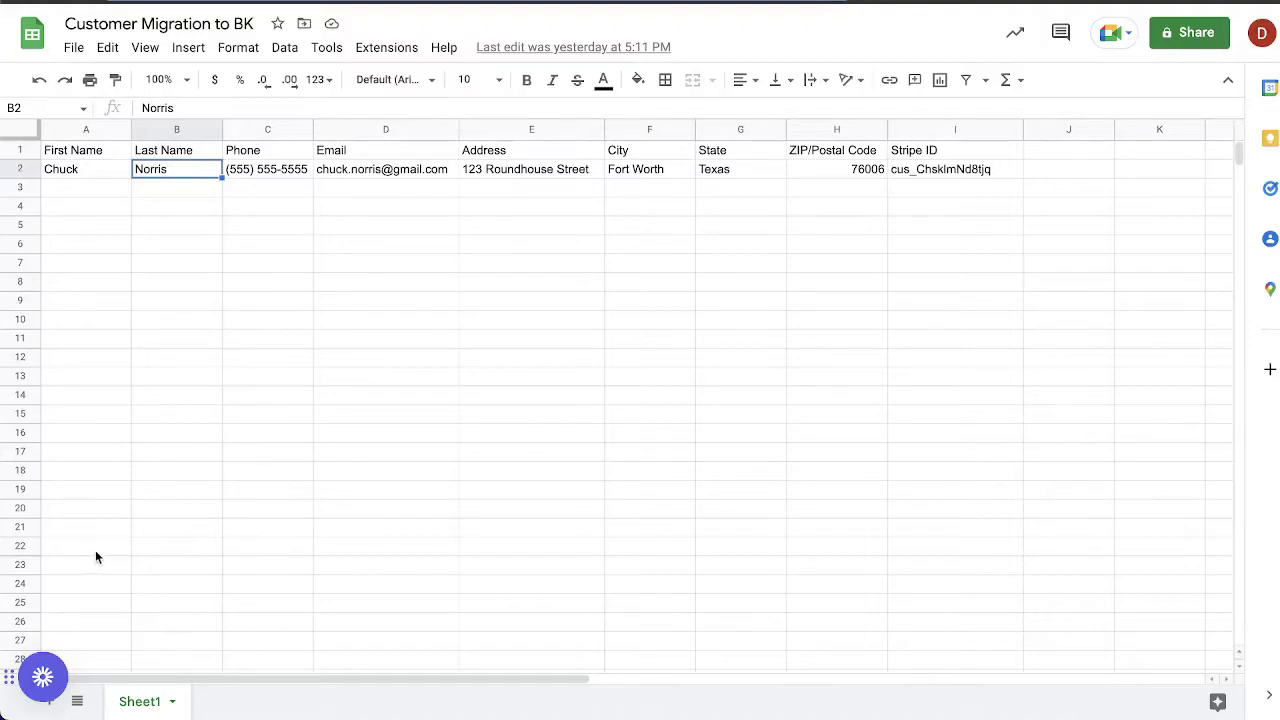
{"action": "left_click", "coordinate": [87, 184]}
{"action": "left_click", "coordinate": [86, 208]}
{"action": "left_click", "coordinate": [80, 230]}
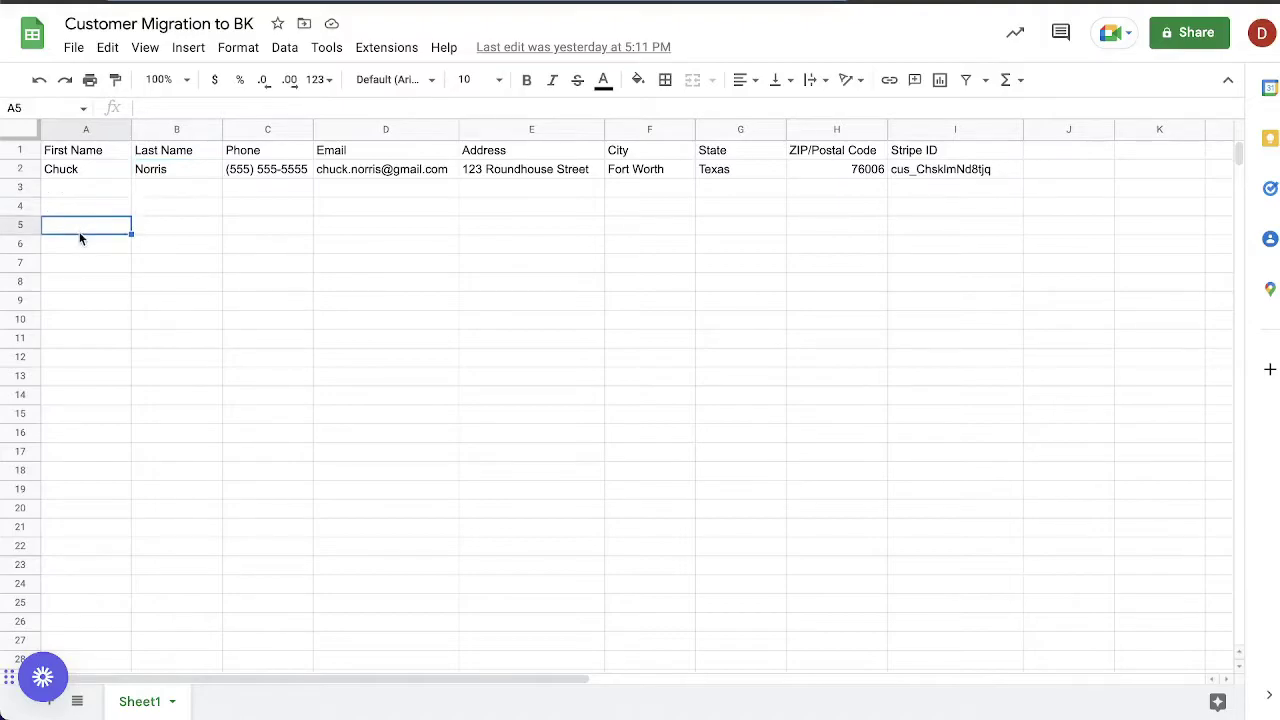
{"action": "left_click", "coordinate": [80, 246]}
{"action": "left_click", "coordinate": [80, 266]}
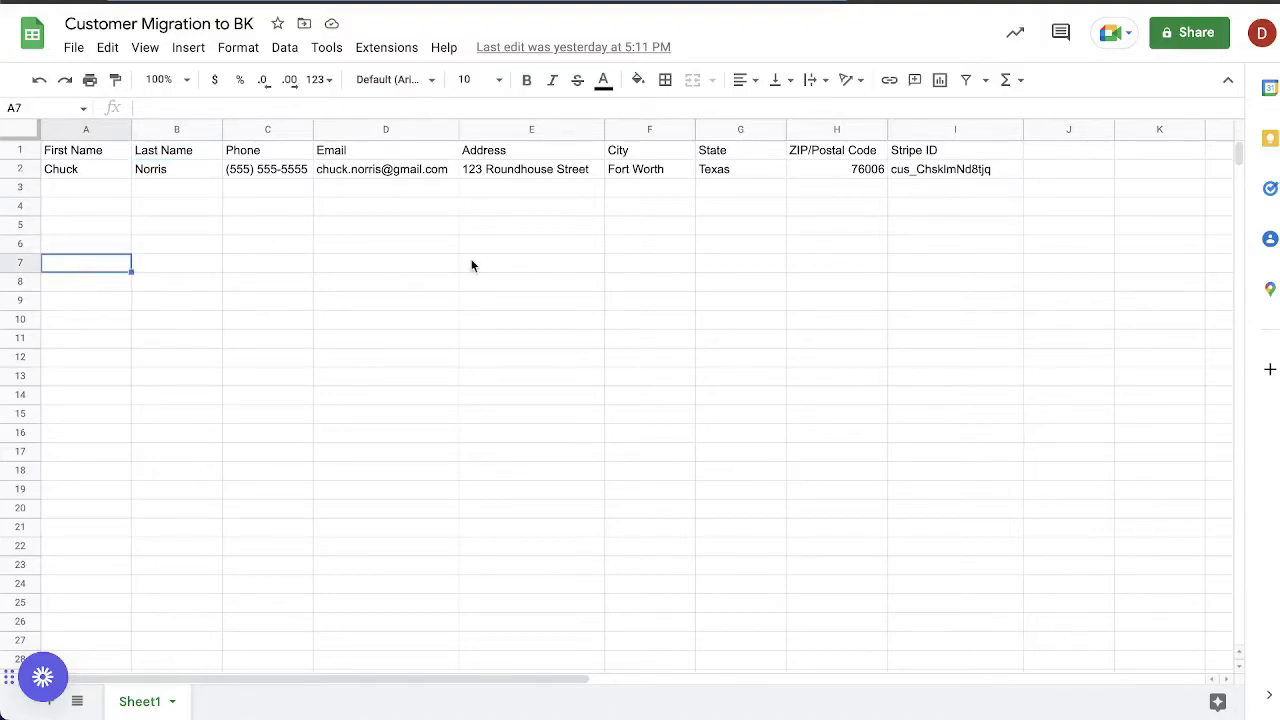
{"action": "left_click", "coordinate": [367, 172]}
{"action": "left_click", "coordinate": [281, 170]}
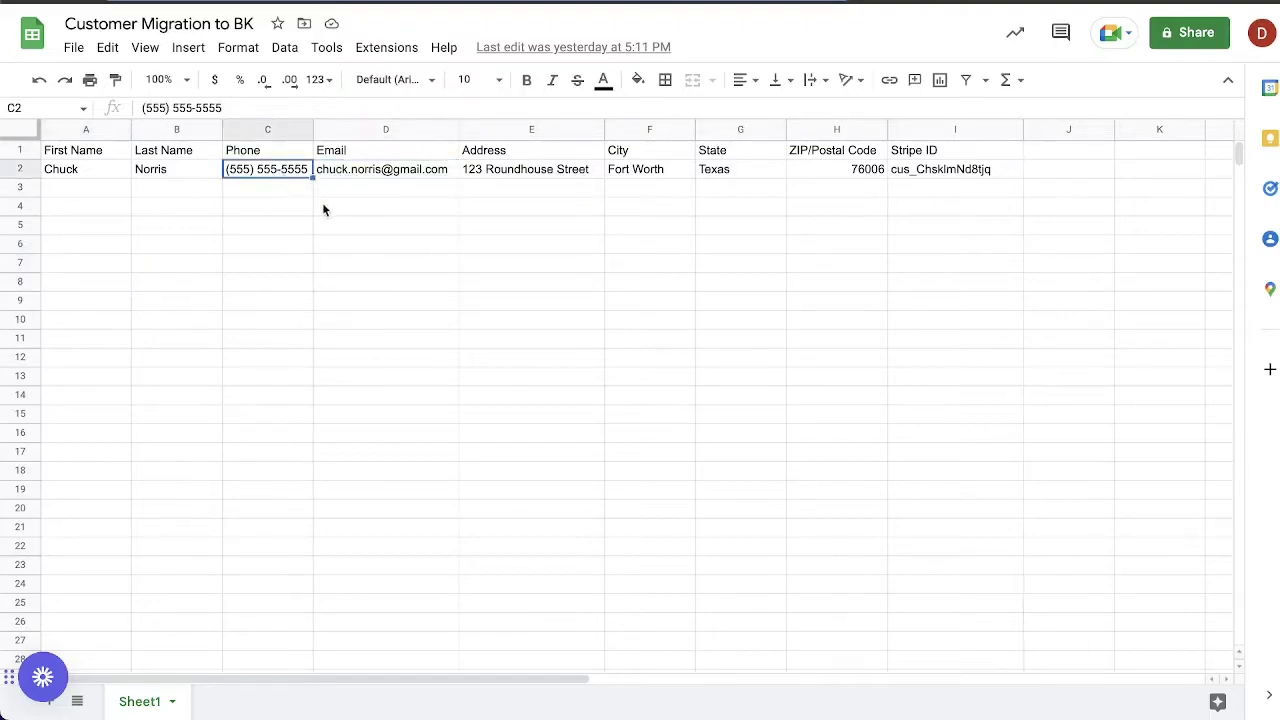
{"action": "left_click", "coordinate": [323, 206]}
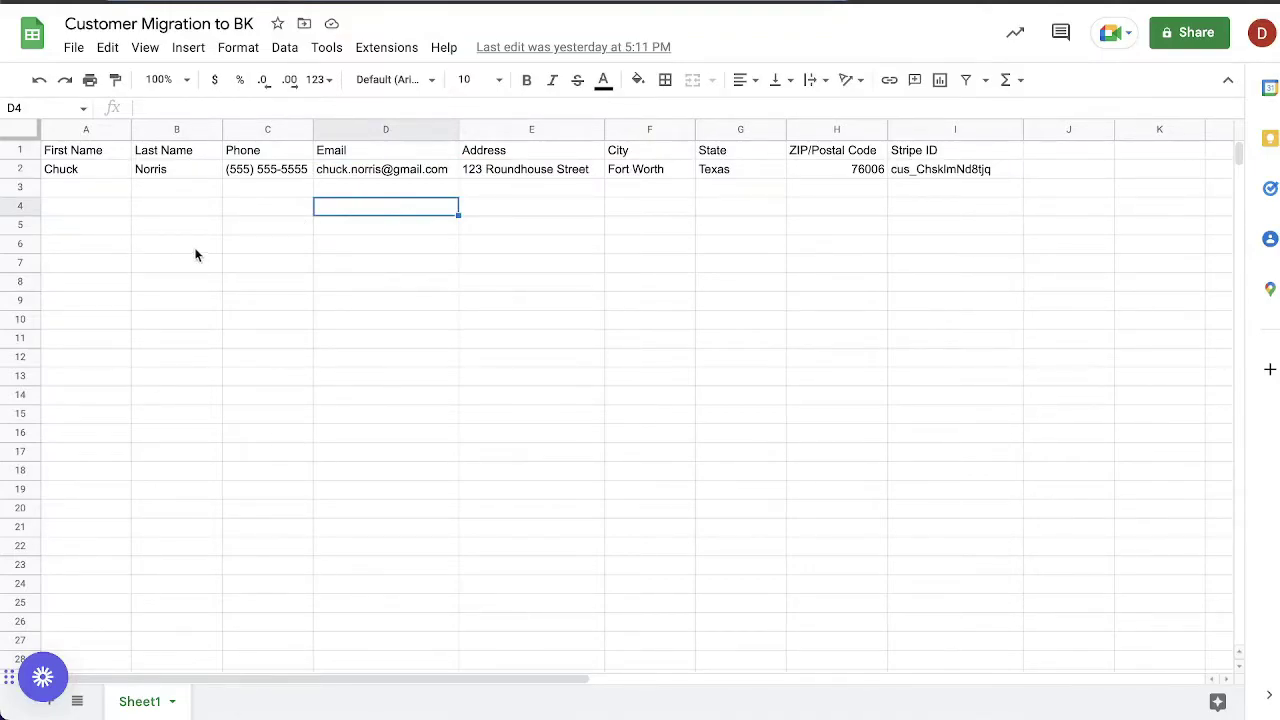
{"action": "left_click", "coordinate": [941, 170]}
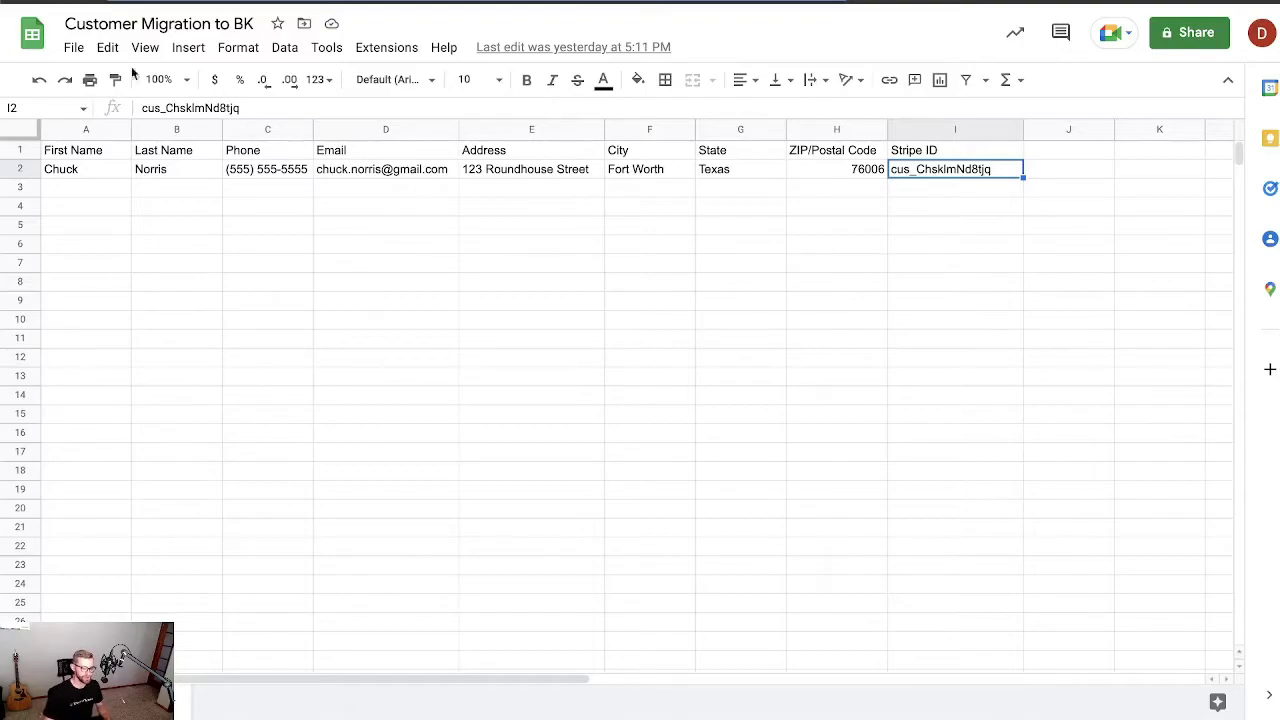
- Show the download format options for the Customer Migration to BK spreadsheet
{"action": "left_click", "coordinate": [75, 48]}
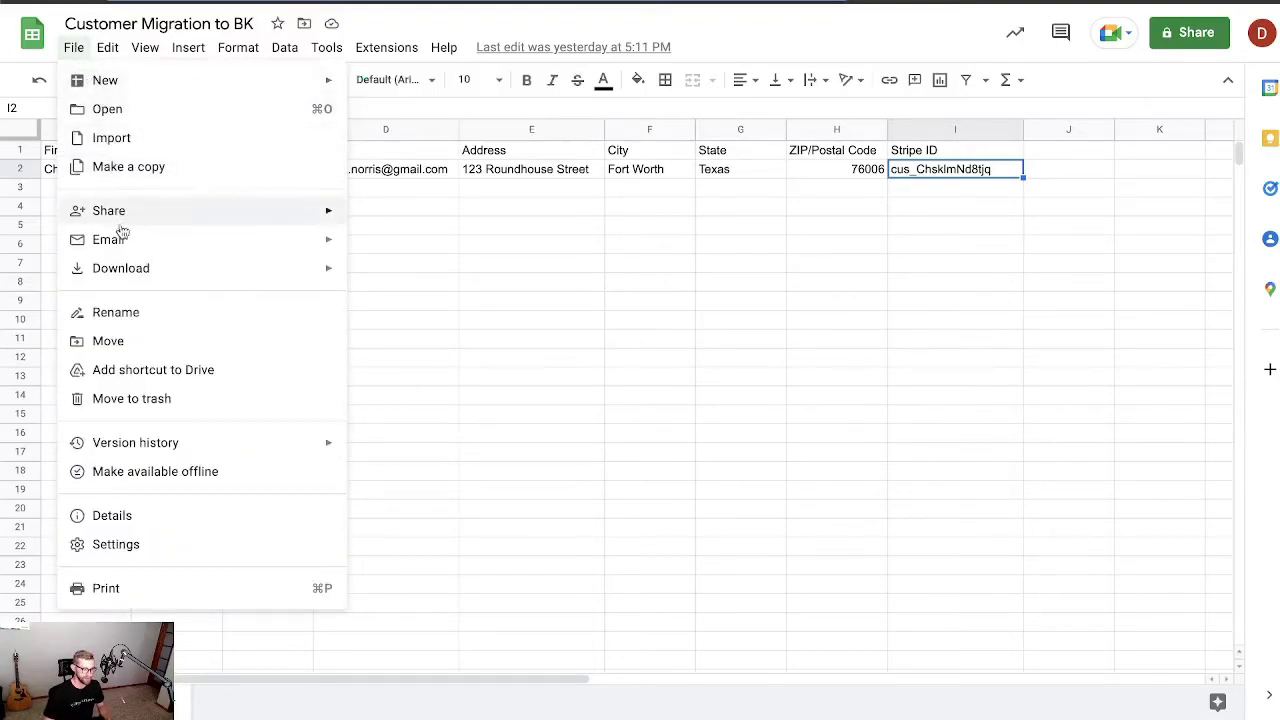
{"action": "mouse_move", "coordinate": [197, 271]}
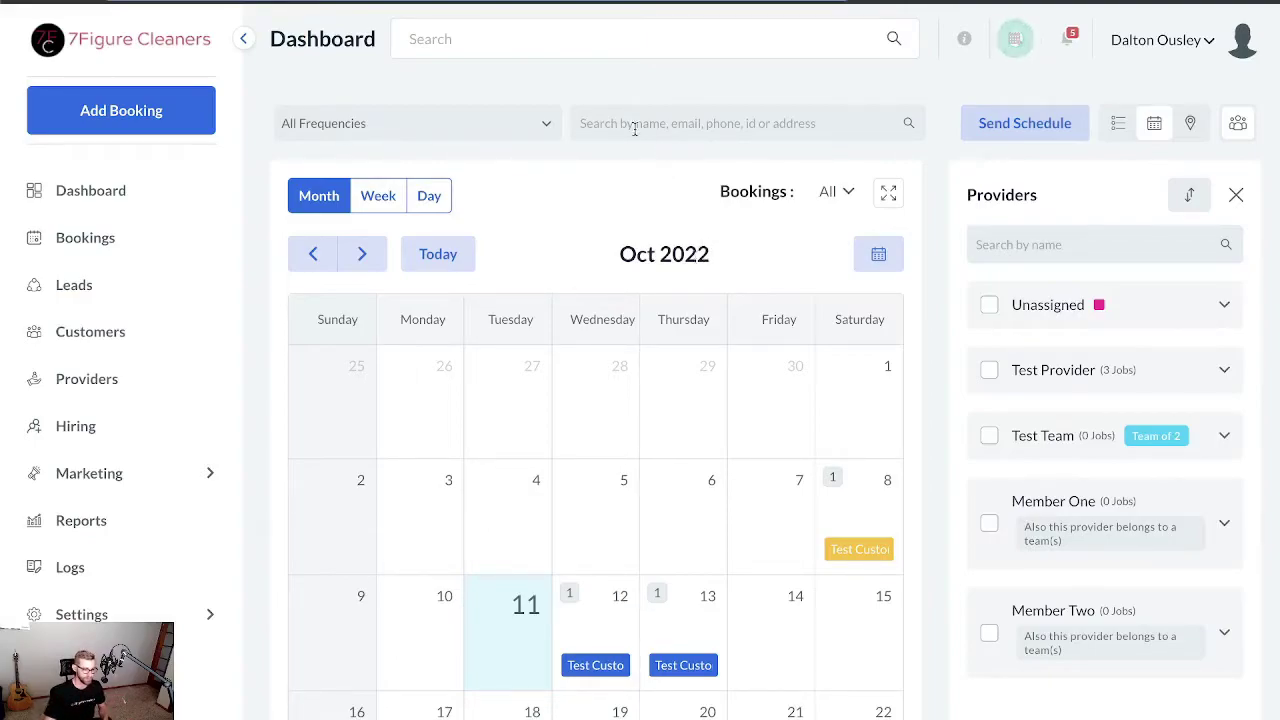
- Switch to BookingKoala and start a customer import from the customer list's import page
{"action": "mouse_move", "coordinate": [80, 334]}
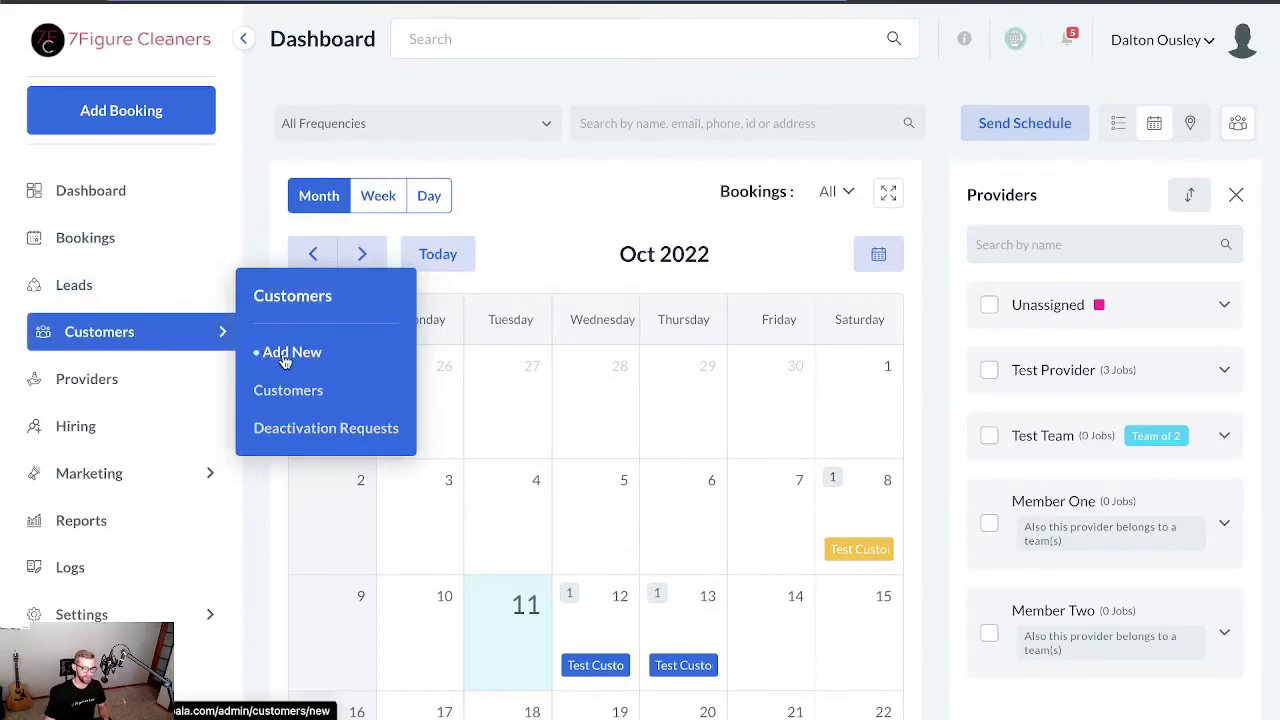
{"action": "left_click", "coordinate": [288, 390]}
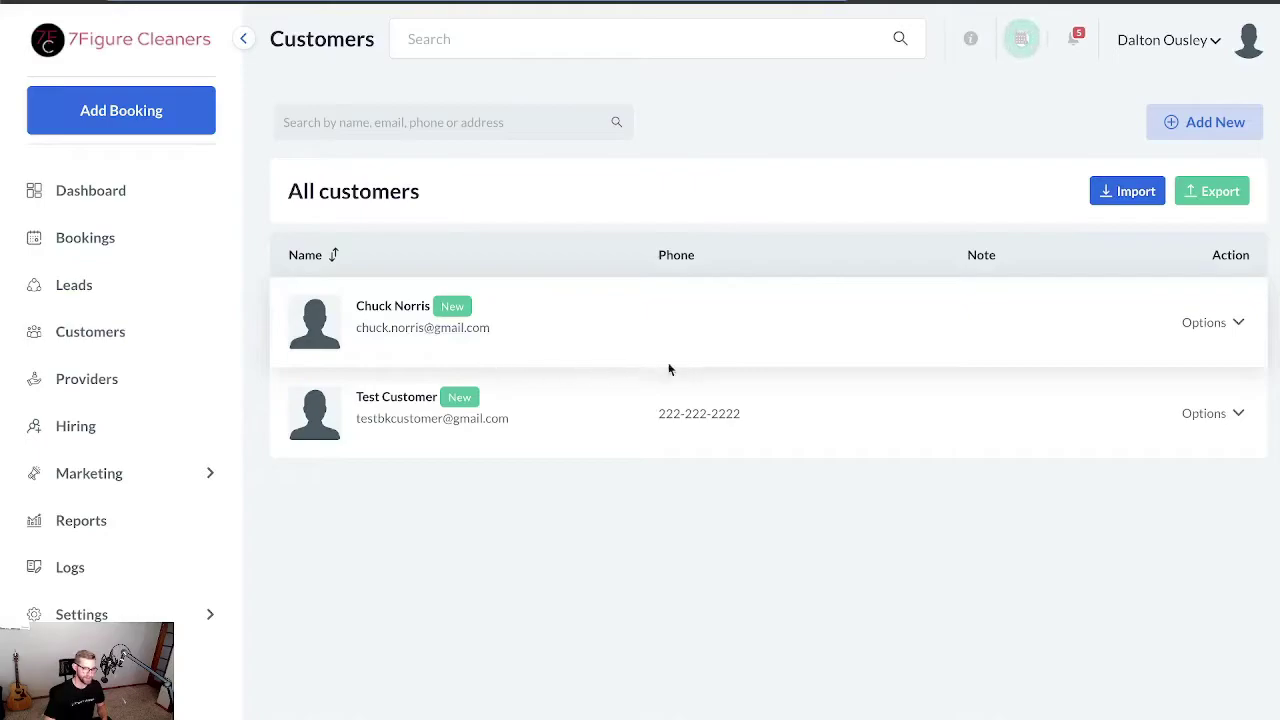
{"action": "left_click", "coordinate": [1122, 199]}
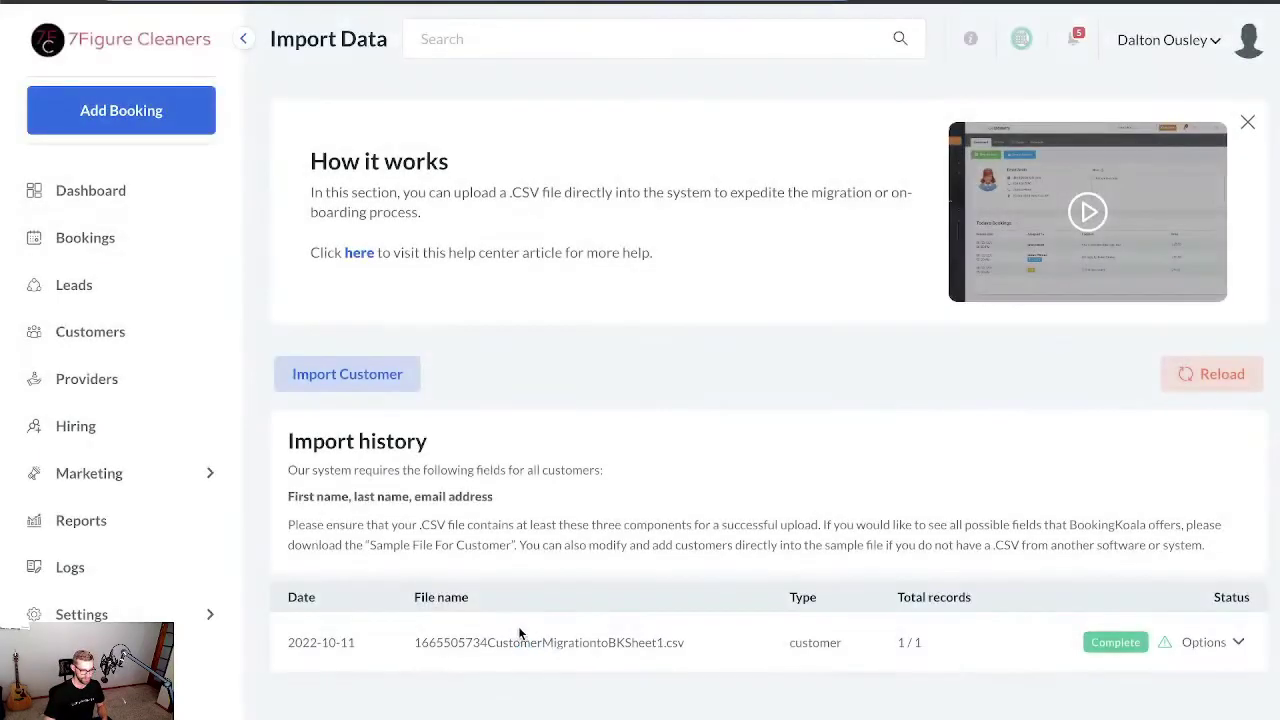
{"action": "left_click", "coordinate": [347, 373]}
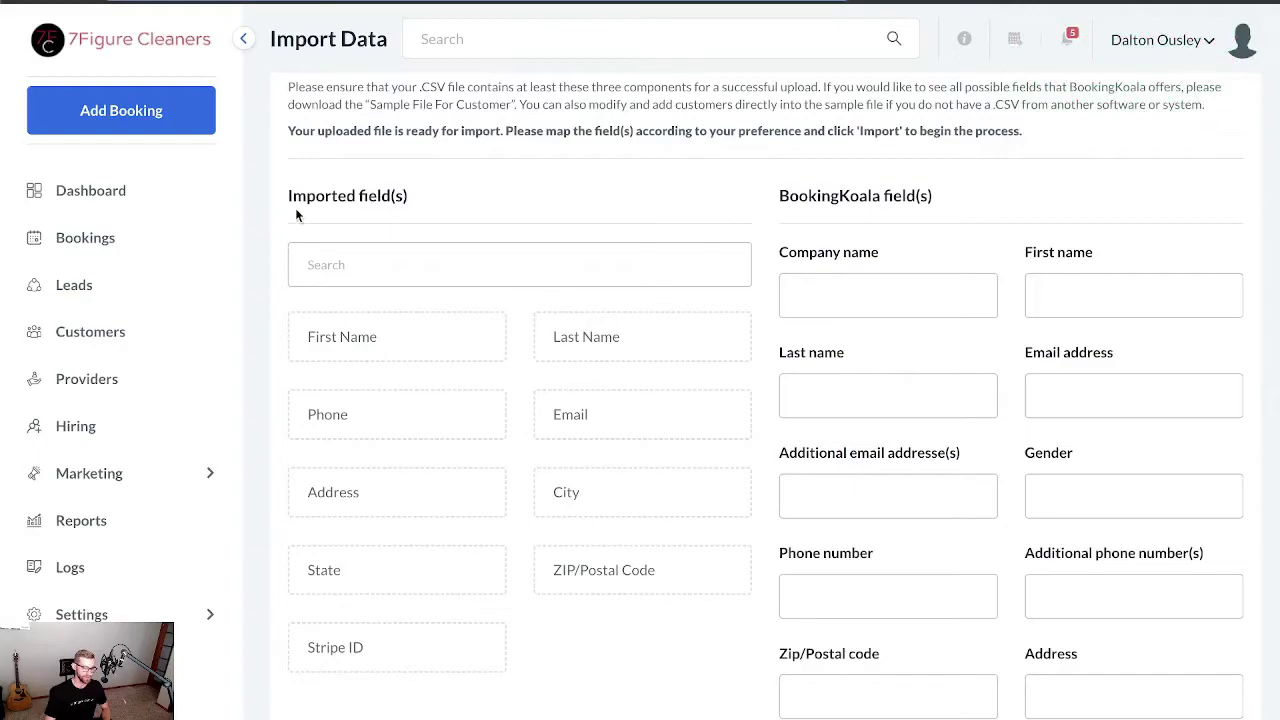
- Map the imported First Name, Last Name, Email and Phone columns to the matching BookingKoala fields
{"action": "left_click_drag", "start_coordinate": [288, 196], "coordinate": [411, 205]}
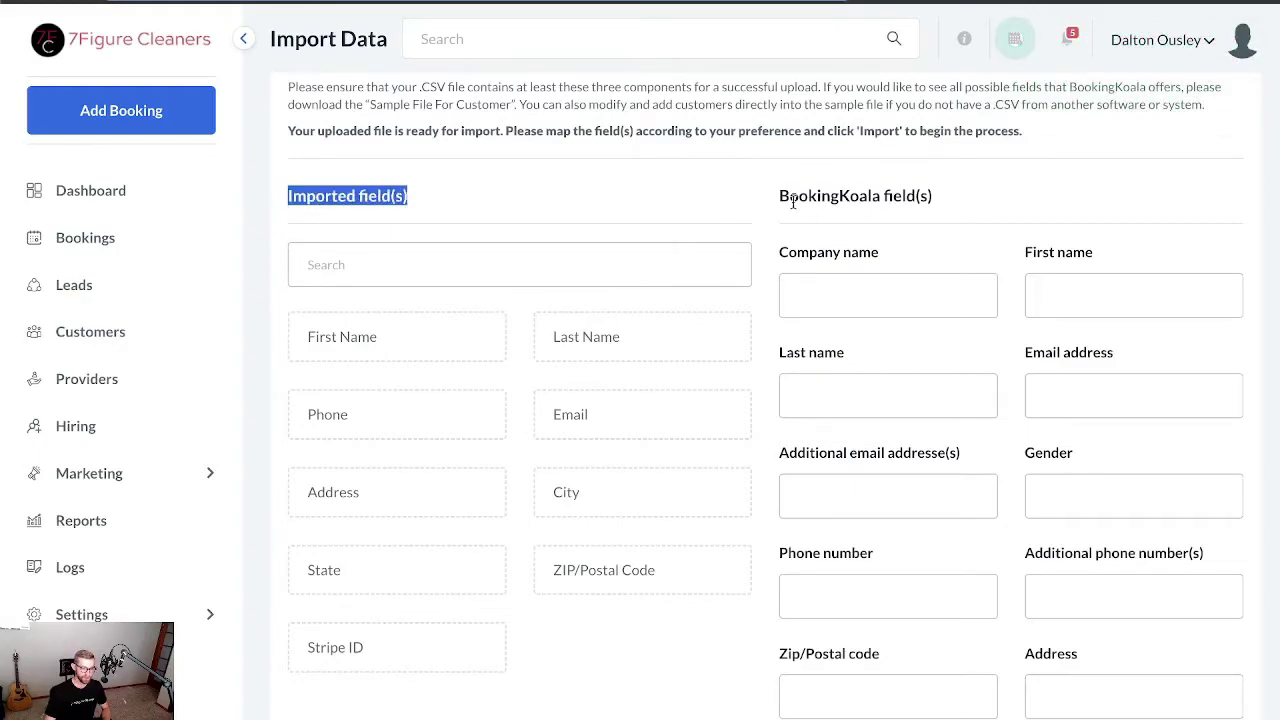
{"action": "left_click_drag", "start_coordinate": [779, 196], "coordinate": [928, 198]}
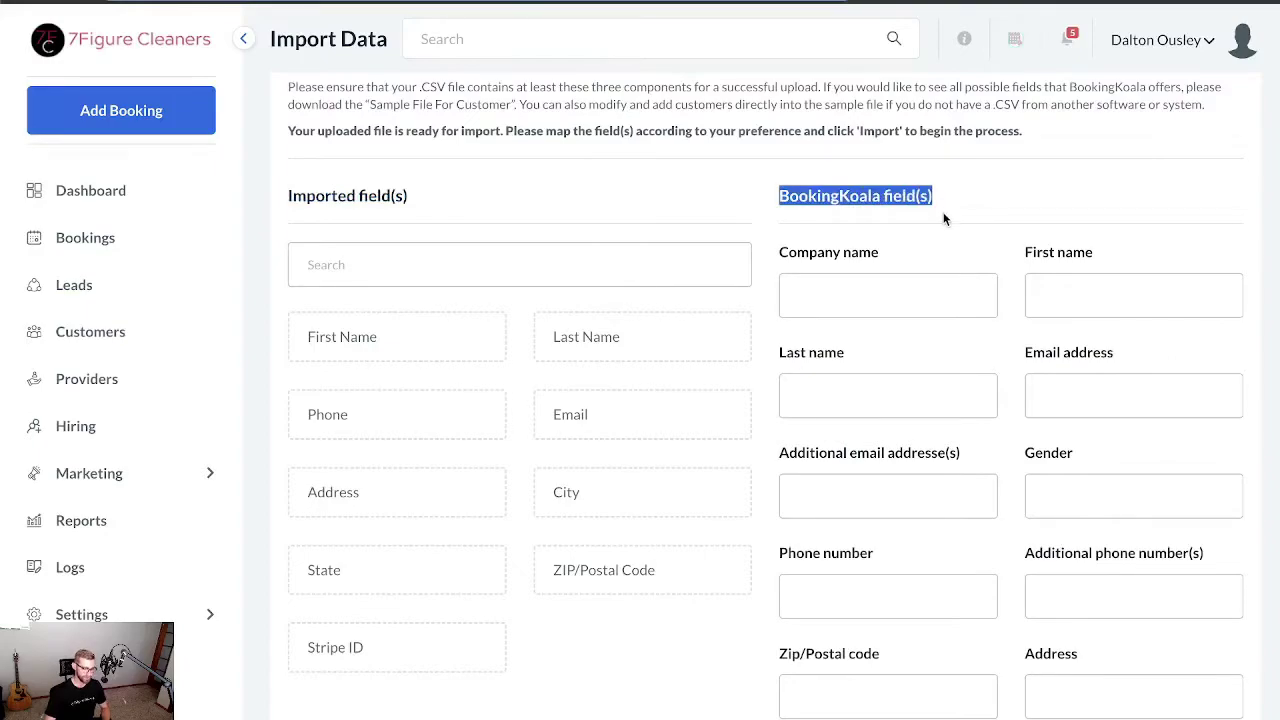
{"action": "scroll", "coordinate": [935, 332], "scroll_direction": "down", "scroll_amount": 1}
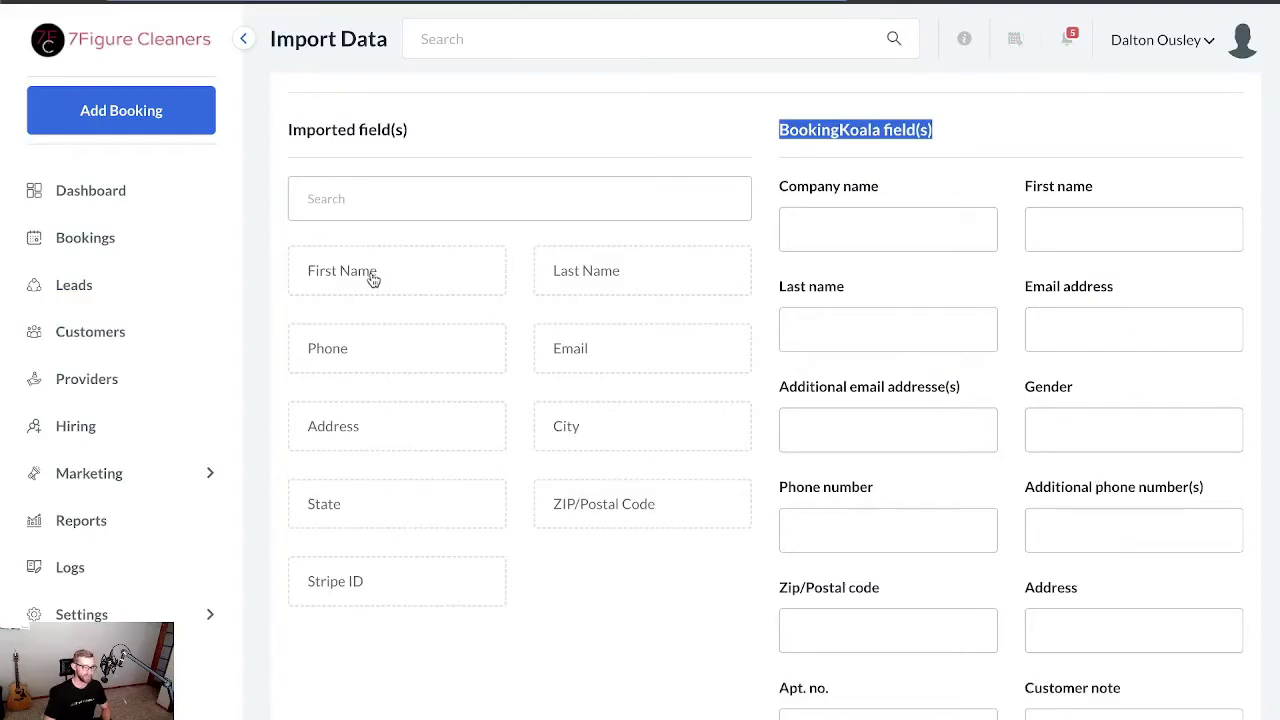
{"action": "left_click_drag", "start_coordinate": [371, 277], "coordinate": [1106, 232]}
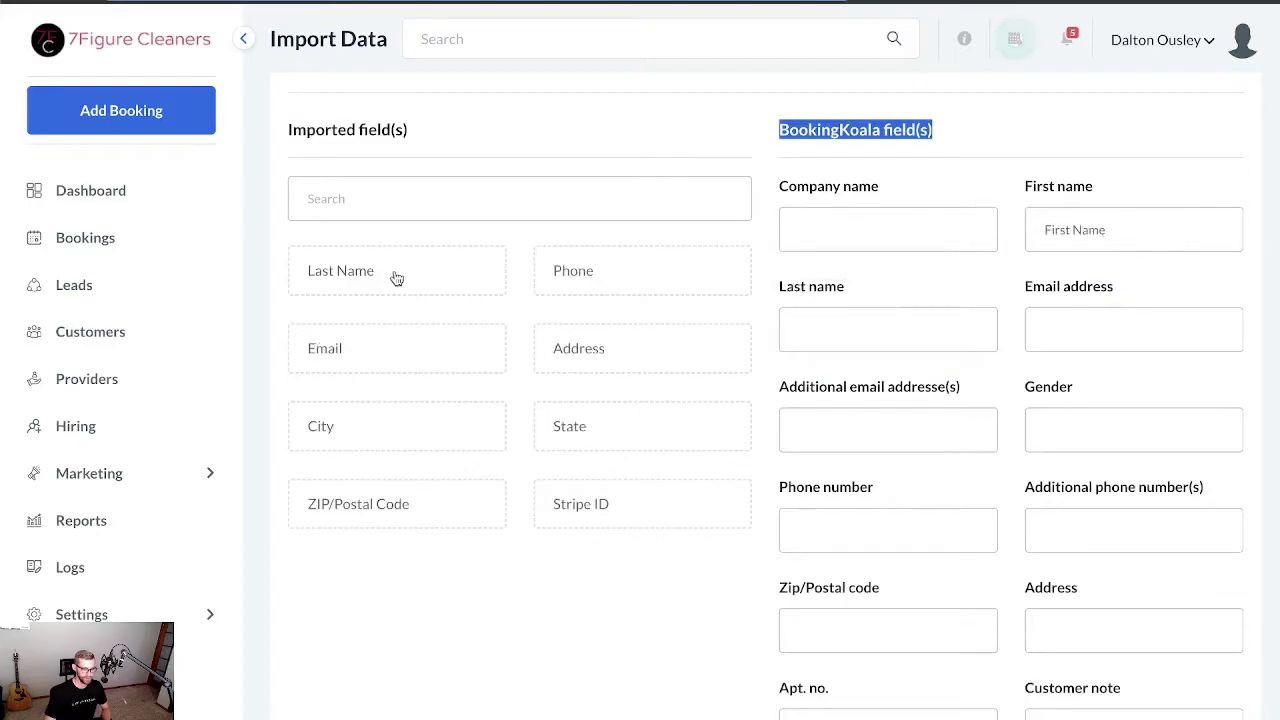
{"action": "left_click_drag", "start_coordinate": [394, 277], "coordinate": [886, 324]}
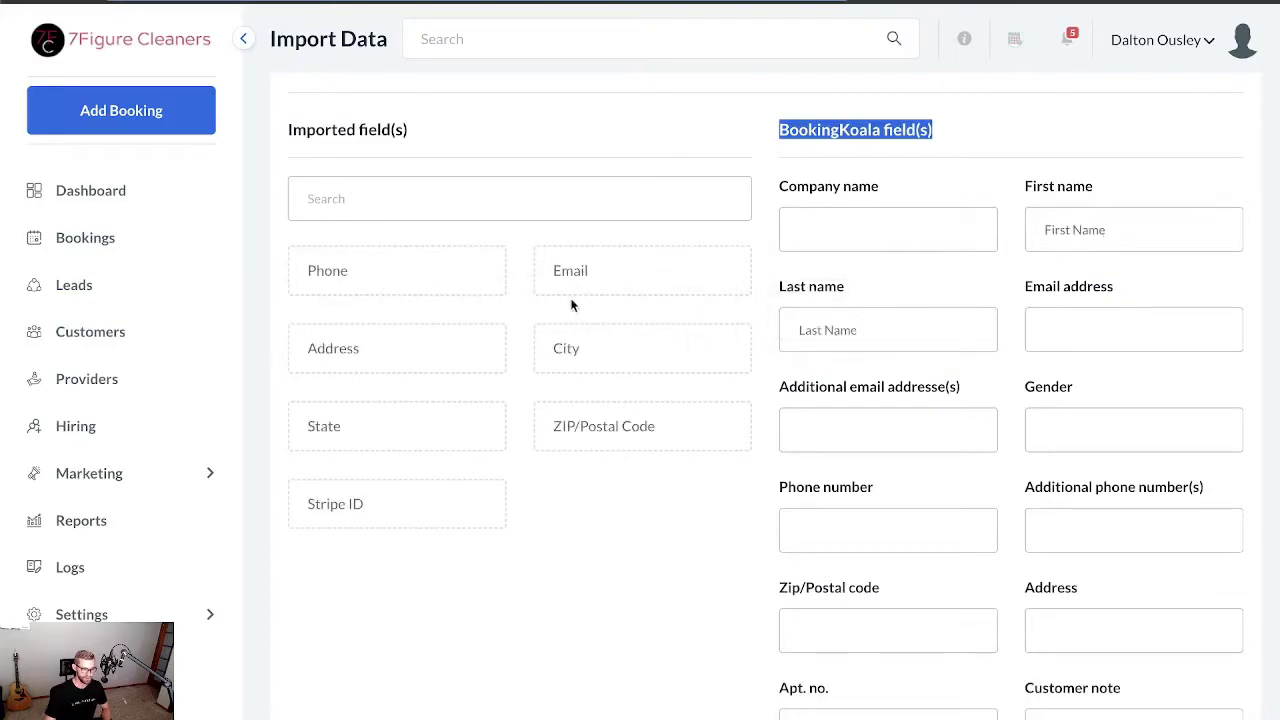
{"action": "left_click_drag", "start_coordinate": [551, 271], "coordinate": [1050, 336]}
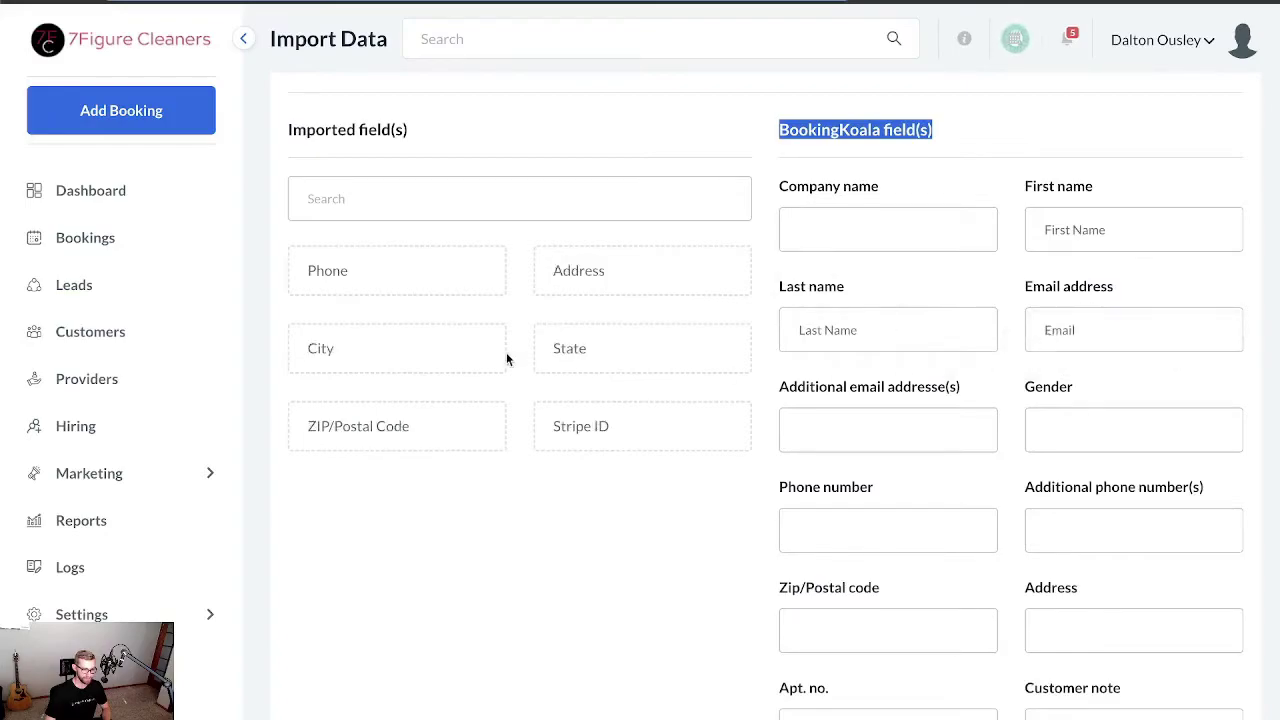
{"action": "left_click_drag", "start_coordinate": [390, 283], "coordinate": [806, 523]}
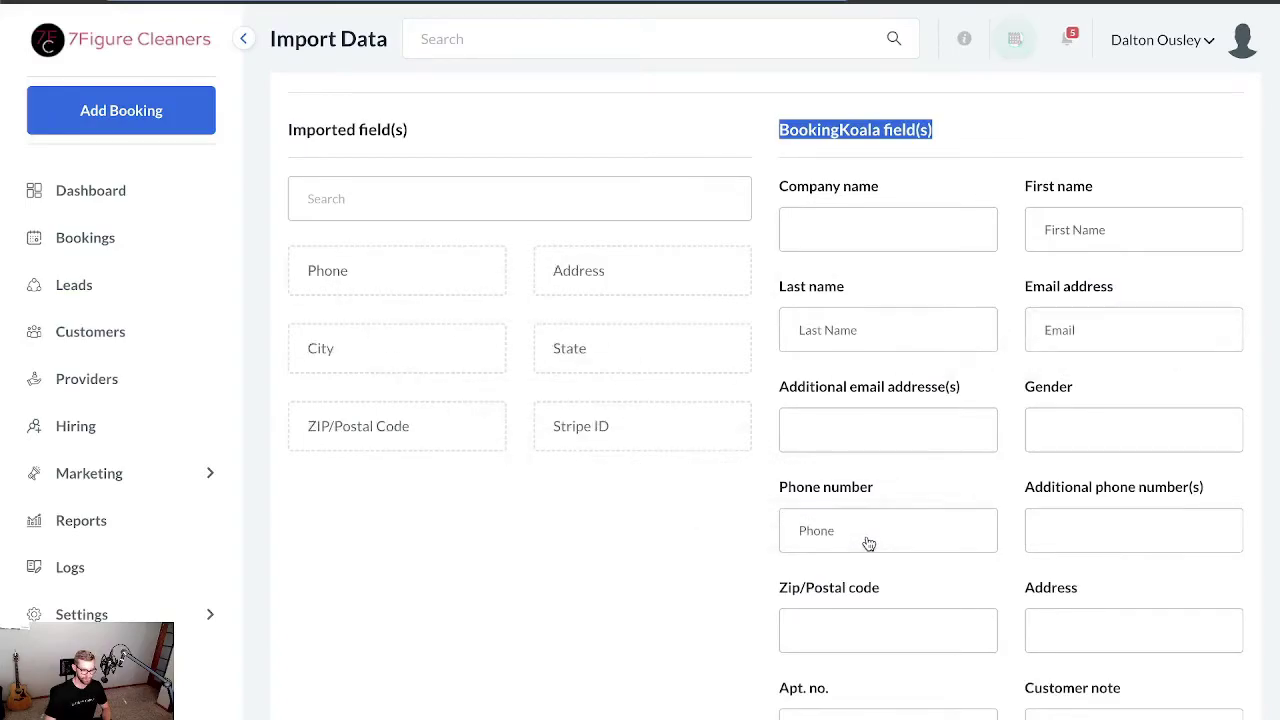
- Map the imported ZIP/Postal Code, Address and Stripe ID columns to the matching BookingKoala fields
{"action": "left_click_drag", "start_coordinate": [410, 446], "coordinate": [427, 463]}
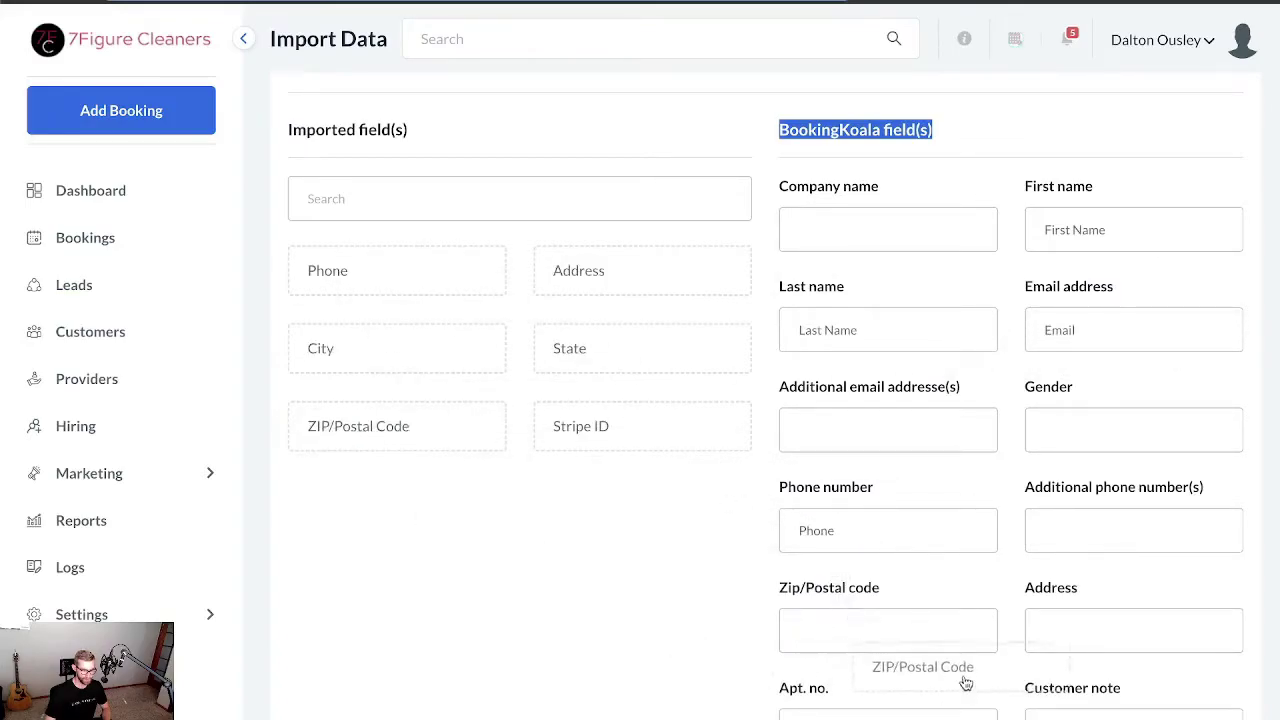
{"action": "left_click_drag", "start_coordinate": [966, 683], "coordinate": [920, 650]}
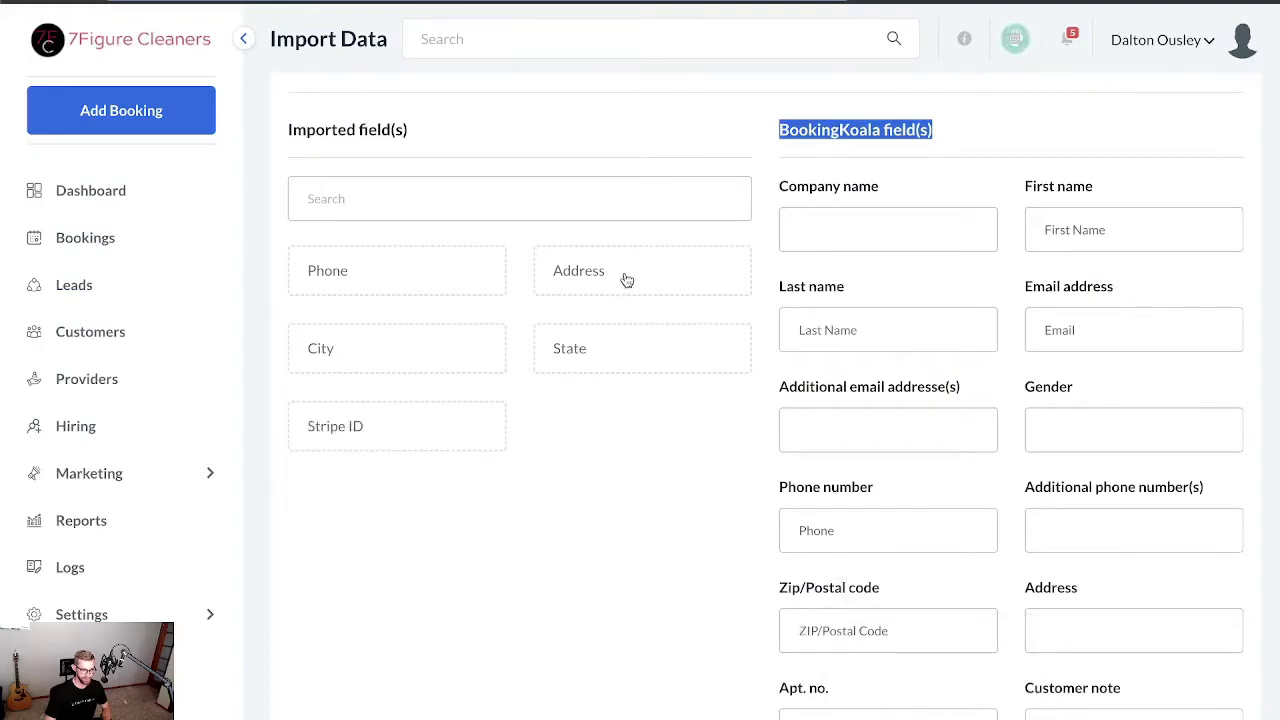
{"action": "left_click_drag", "start_coordinate": [623, 280], "coordinate": [1114, 642]}
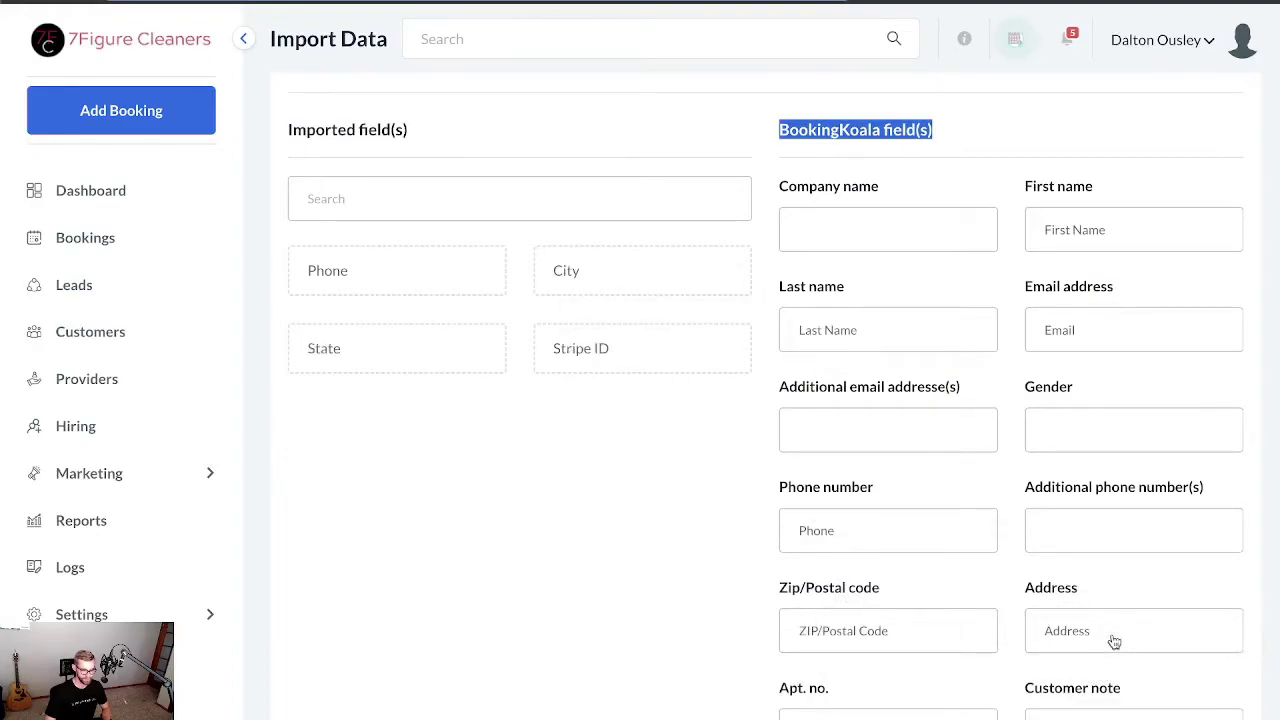
{"action": "scroll", "coordinate": [954, 487], "scroll_direction": "down", "scroll_amount": 3}
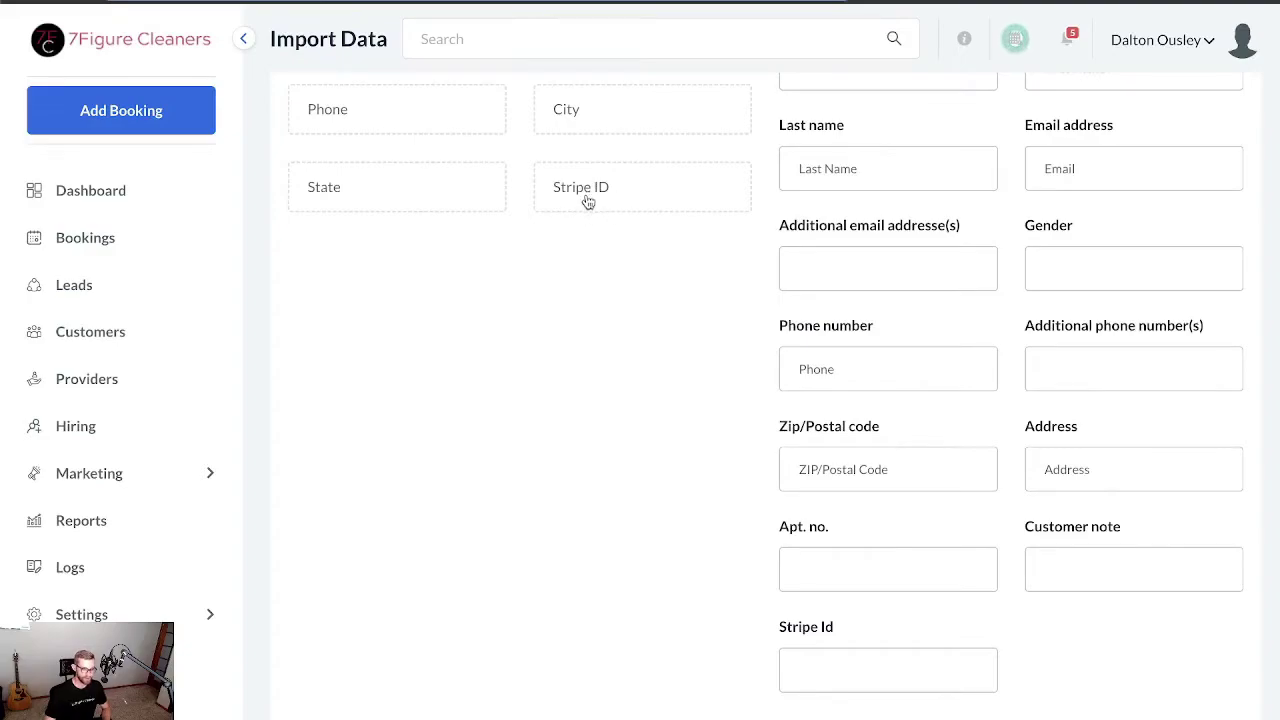
{"action": "left_click_drag", "start_coordinate": [583, 191], "coordinate": [831, 688]}
{"action": "scroll", "coordinate": [698, 588], "scroll_direction": "down", "scroll_amount": 2}
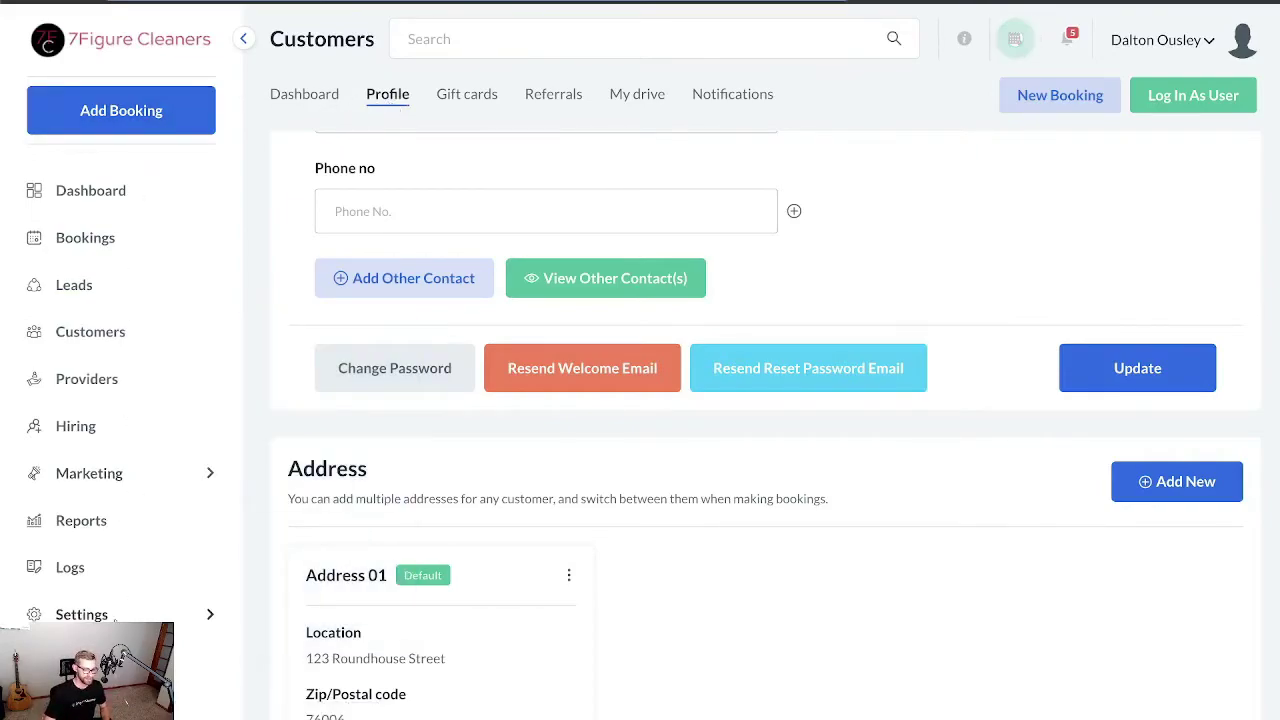
- Expand the Settings section and look through its categories, including Staff and General
{"action": "left_click", "coordinate": [114, 615]}
{"action": "scroll", "coordinate": [125, 600], "scroll_direction": "down", "scroll_amount": 3}
{"action": "mouse_move", "coordinate": [128, 600]}
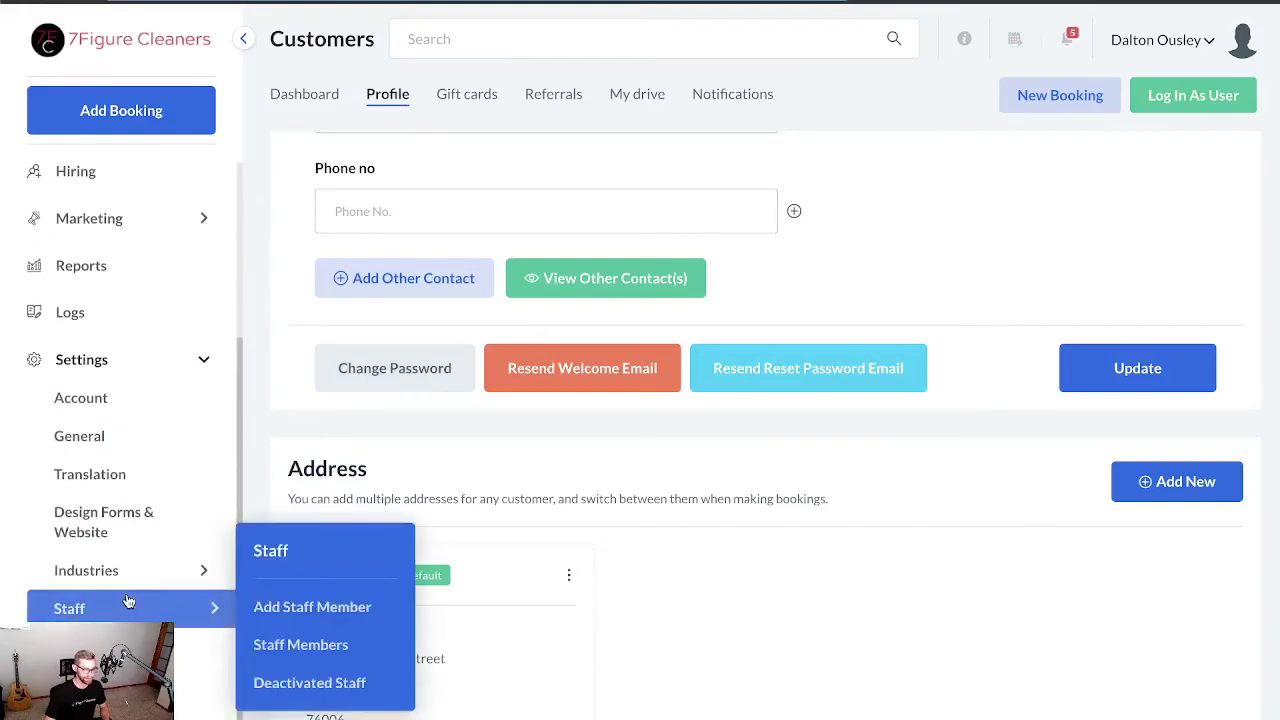
{"action": "mouse_move", "coordinate": [105, 440]}
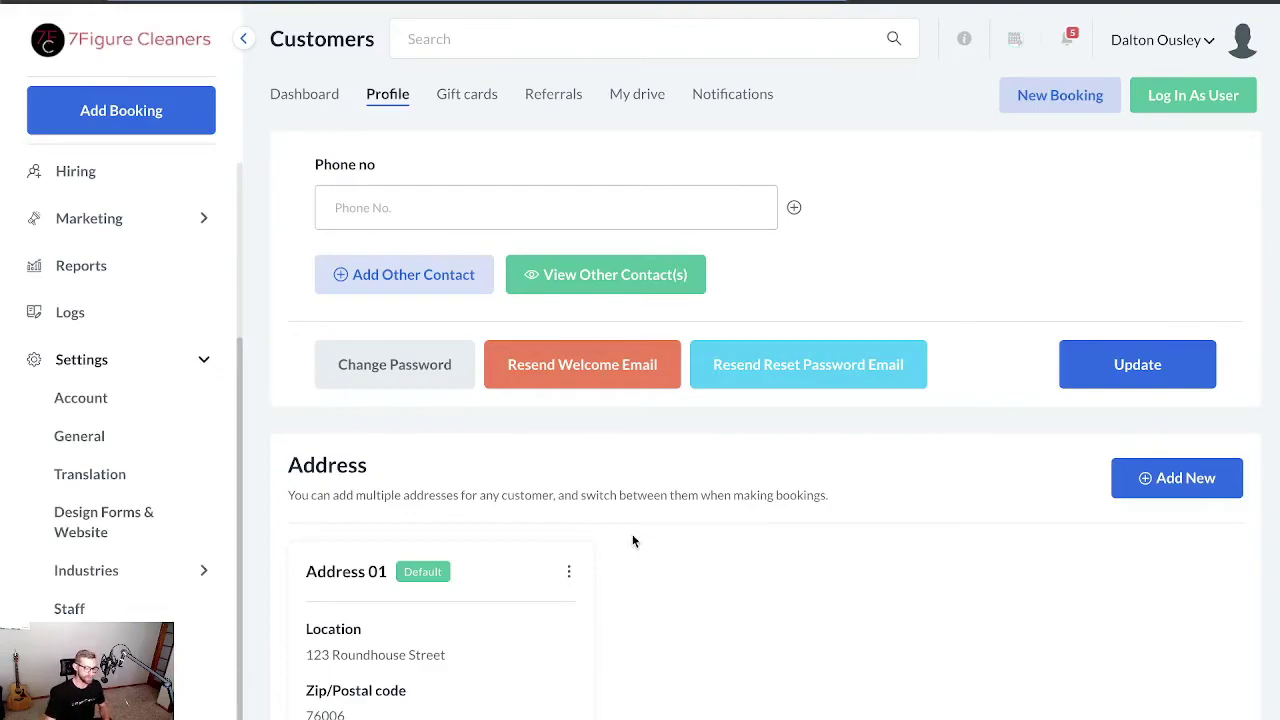
{"action": "mouse_move", "coordinate": [233, 667]}
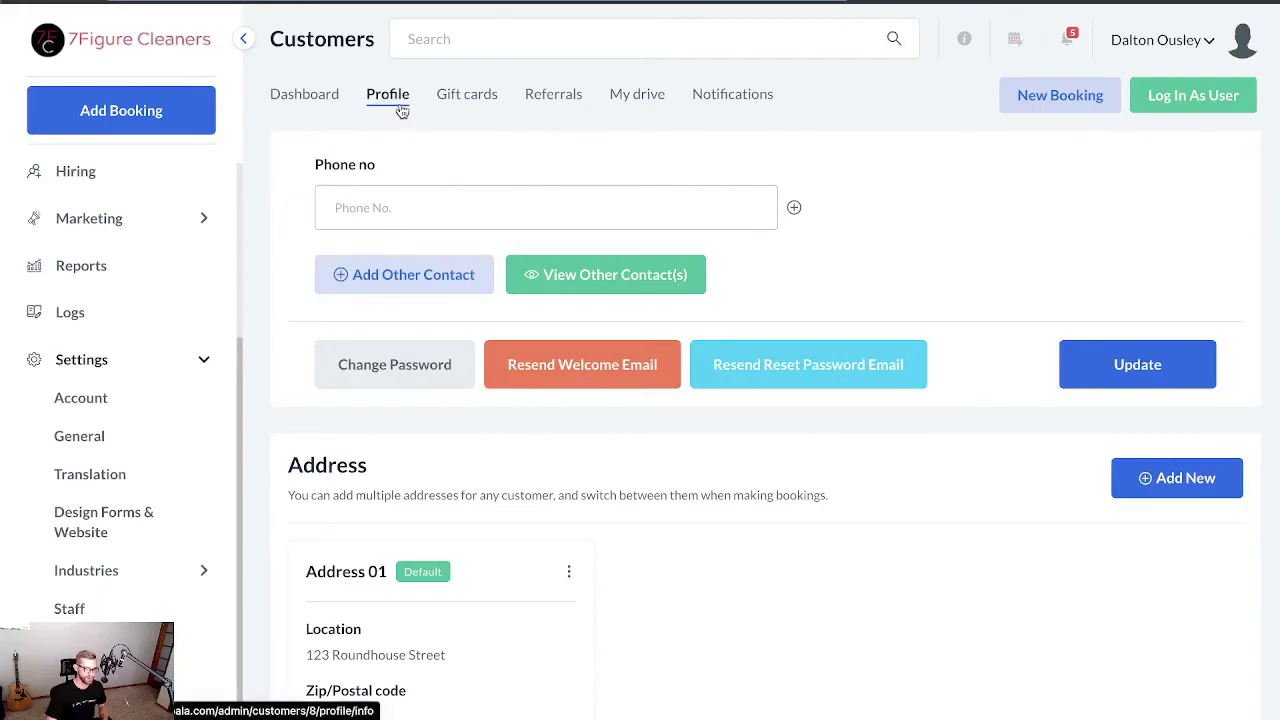
- Review the saved address and billing sections on the imported customer's profile
{"action": "scroll", "coordinate": [443, 437], "scroll_direction": "down", "scroll_amount": 1}
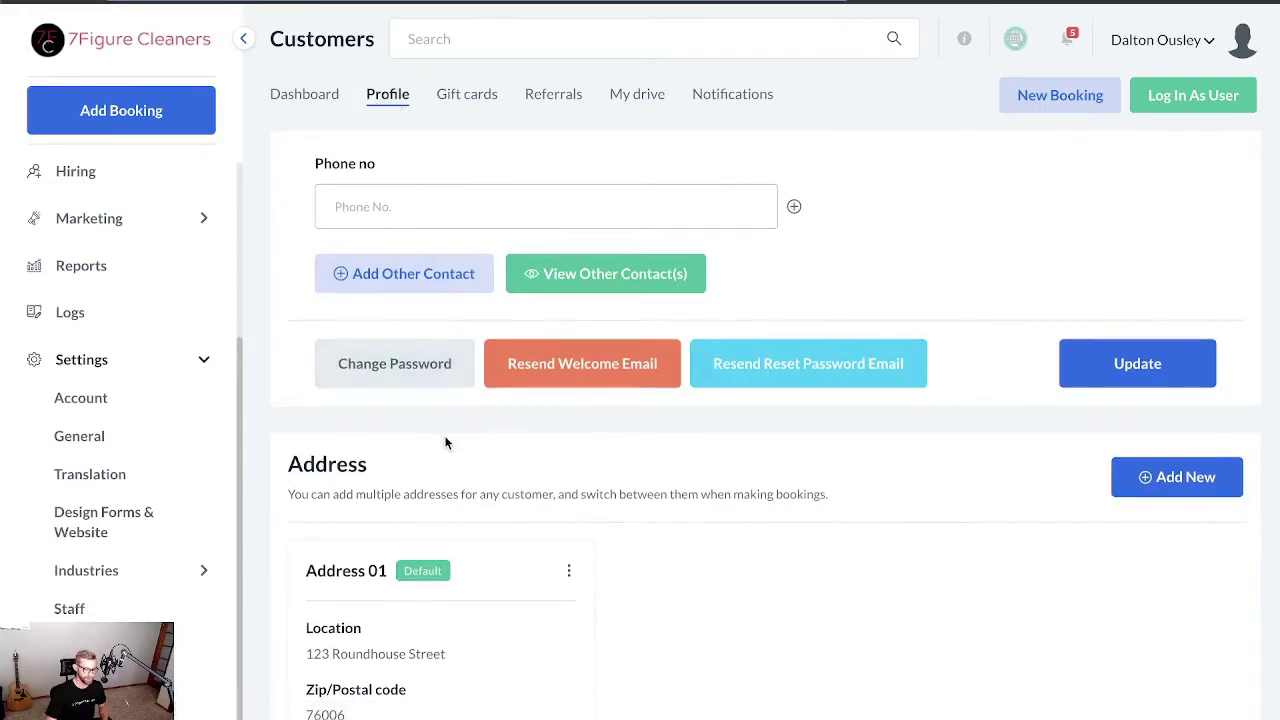
{"action": "scroll", "coordinate": [446, 443], "scroll_direction": "down", "scroll_amount": 3}
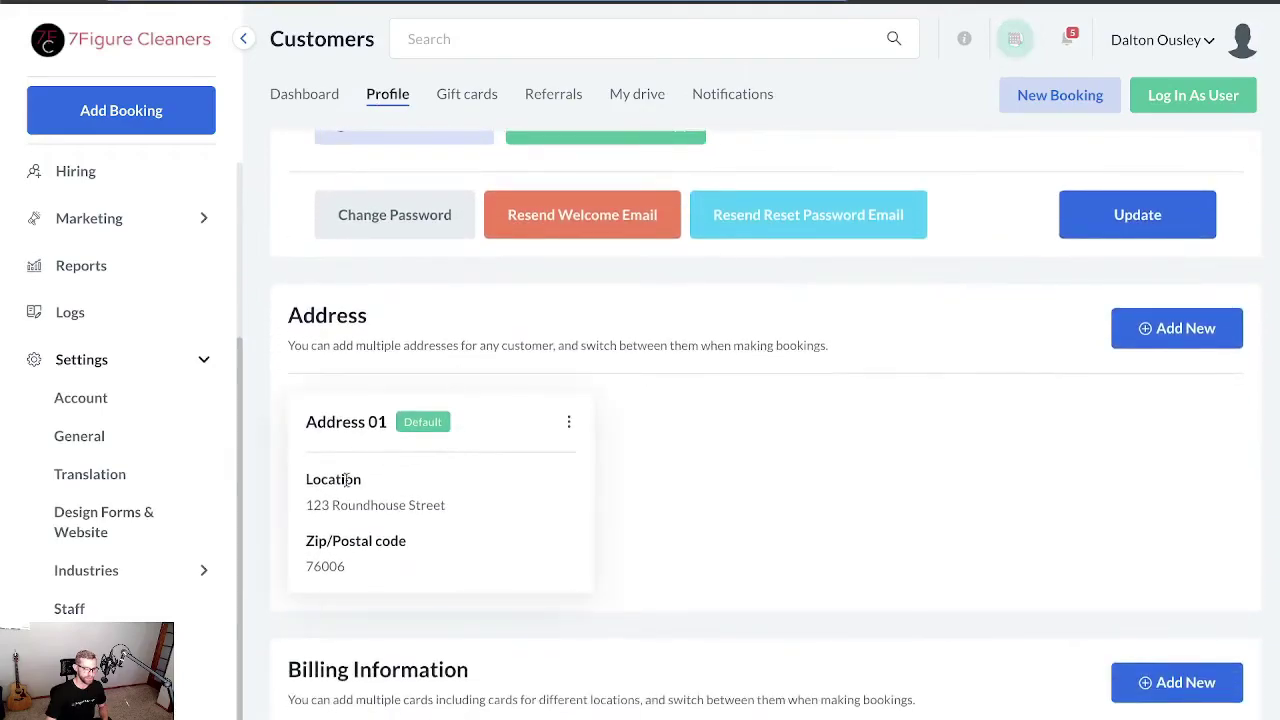
- Check the customer's default address, ZIP/postal code and the default card under Billing Information
{"action": "scroll", "coordinate": [420, 466], "scroll_direction": "down", "scroll_amount": 1}
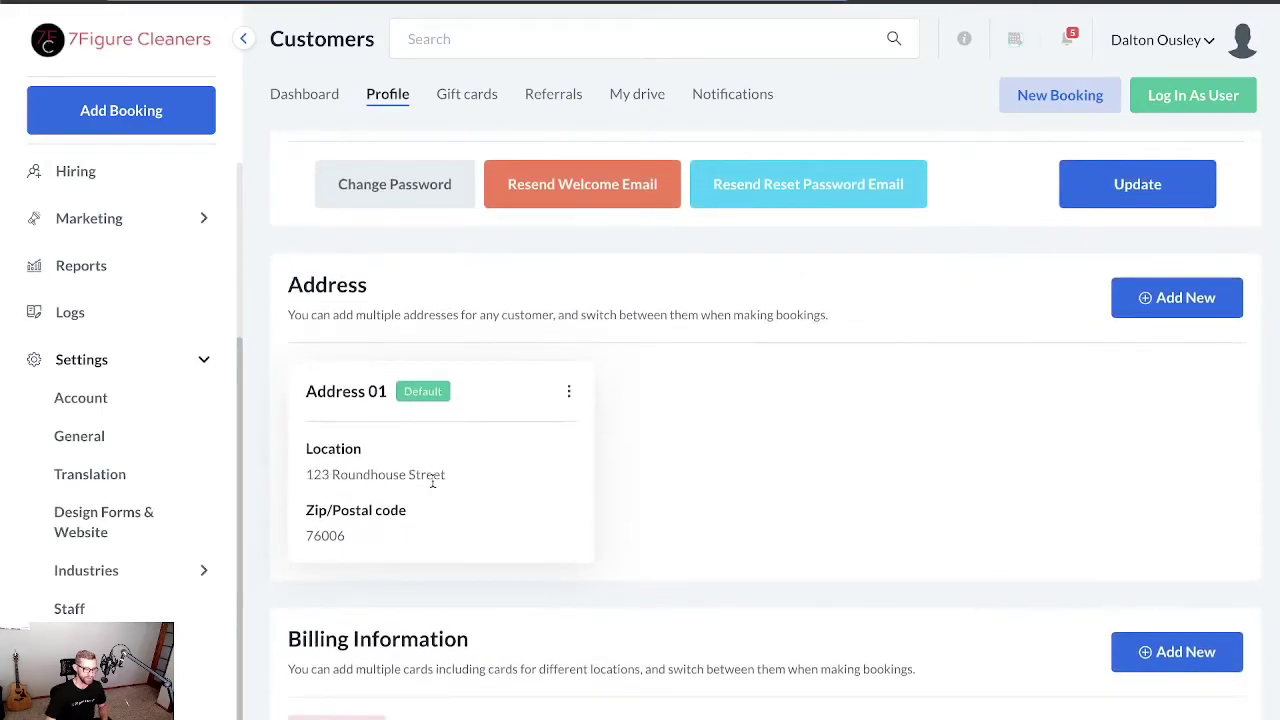
{"action": "scroll", "coordinate": [406, 488], "scroll_direction": "down", "scroll_amount": 2}
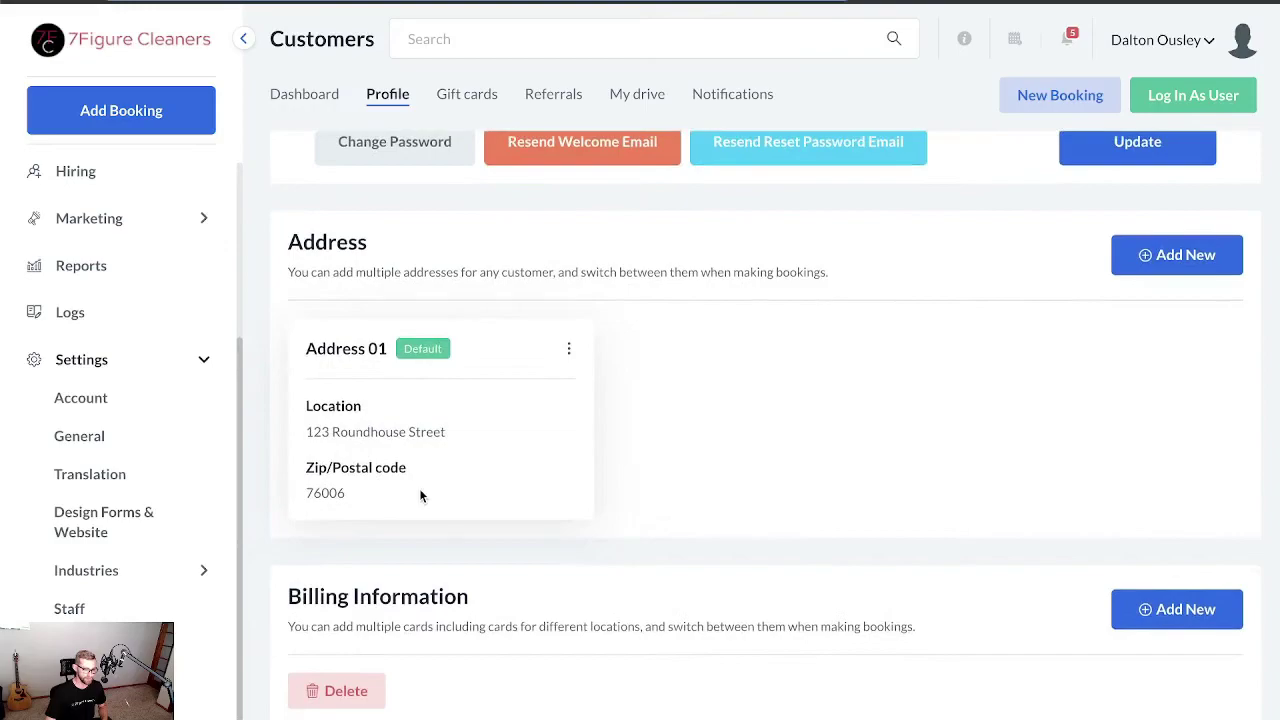
{"action": "scroll", "coordinate": [431, 467], "scroll_direction": "down", "scroll_amount": 2}
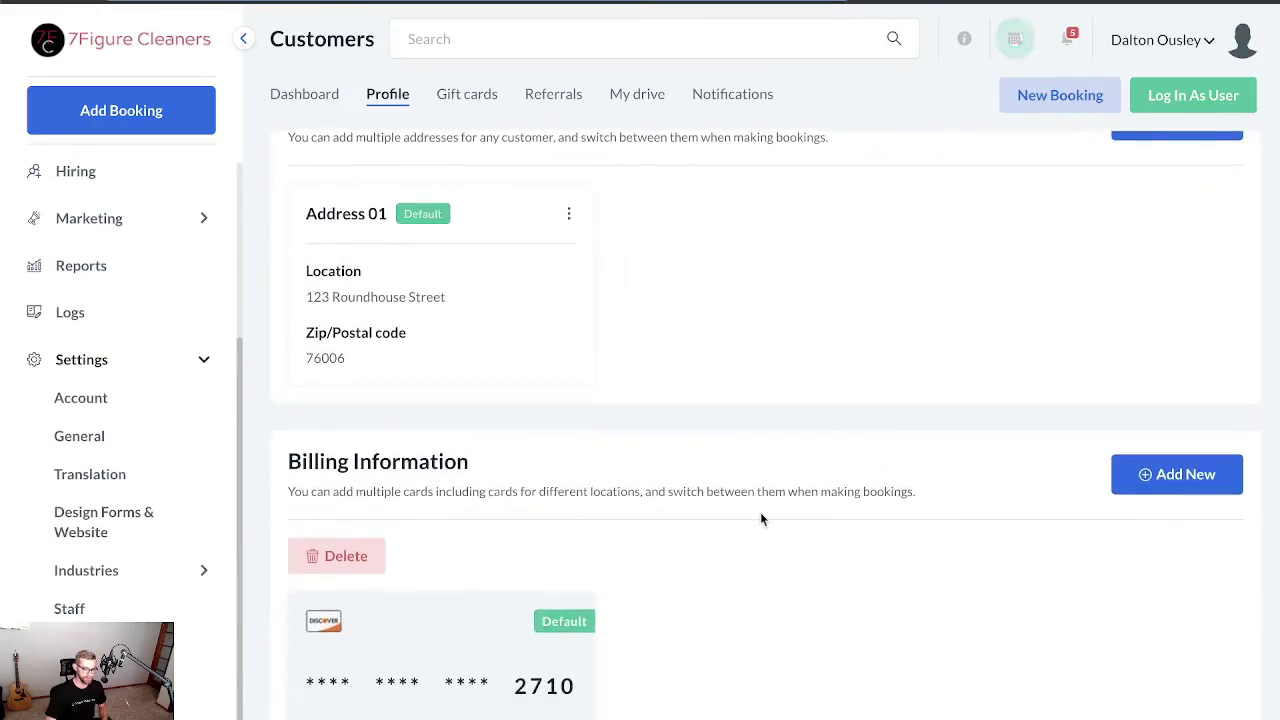
{"action": "scroll", "coordinate": [761, 518], "scroll_direction": "down", "scroll_amount": 2}
{"action": "scroll", "coordinate": [762, 520], "scroll_direction": "down", "scroll_amount": 2}
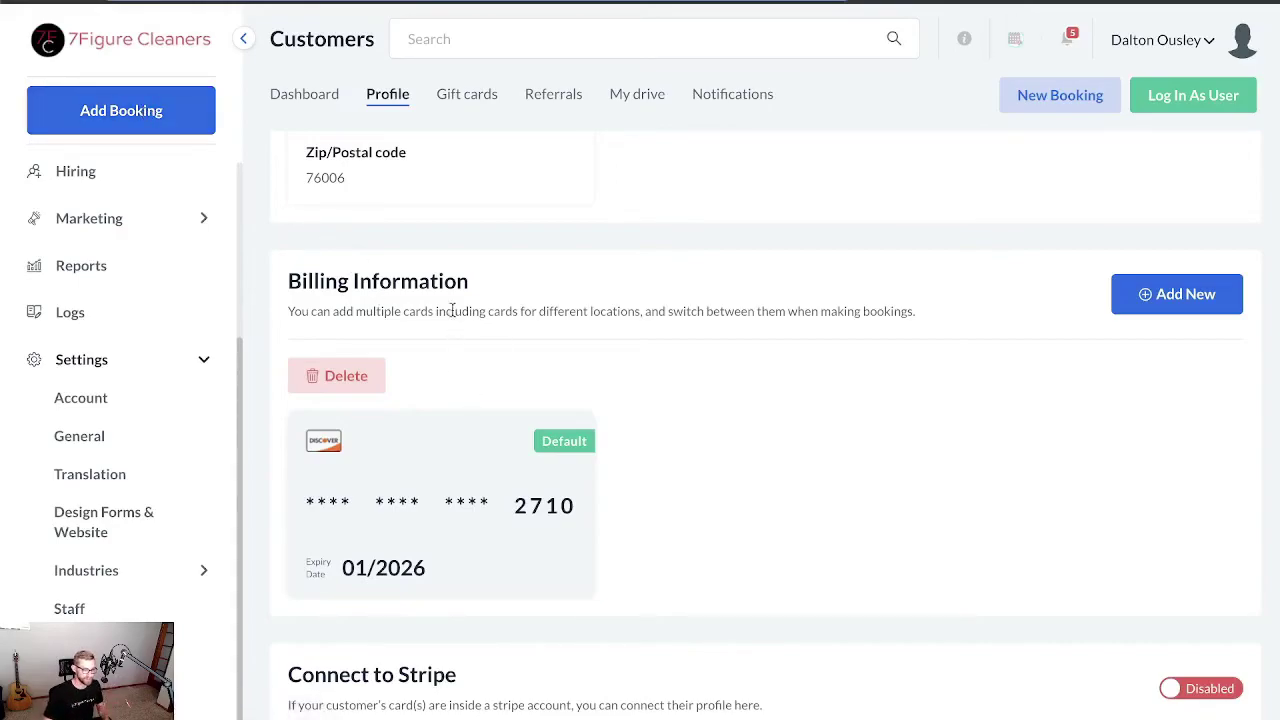
- Start a new booking for an existing customer, searching for and selecting the imported customer by name
{"action": "left_click", "coordinate": [121, 110]}
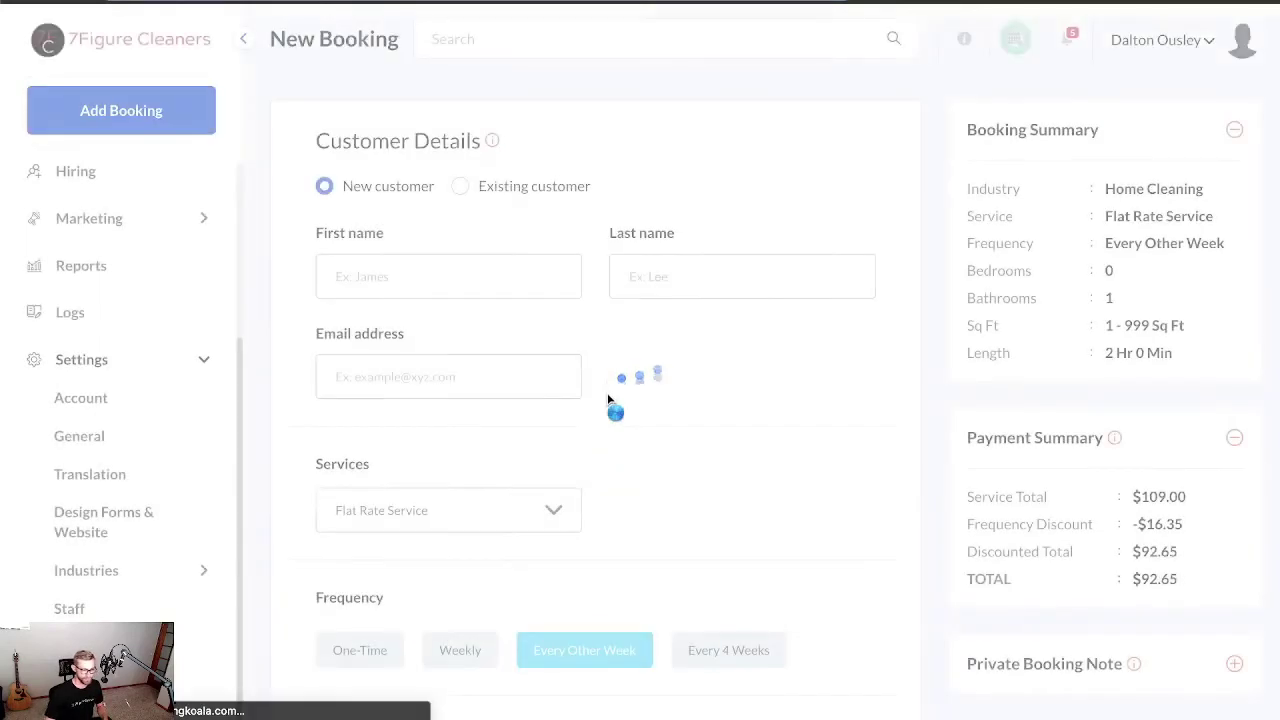
{"action": "left_click", "coordinate": [460, 188]}
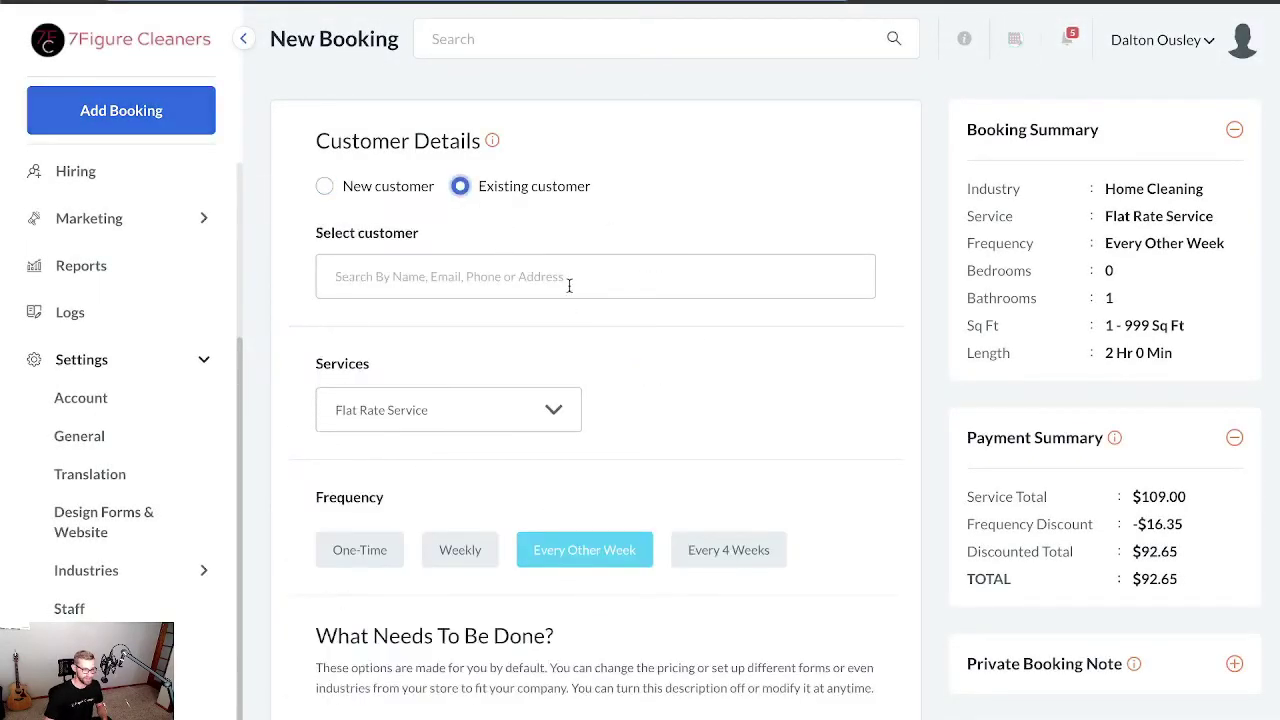
{"action": "left_click", "coordinate": [368, 280]}
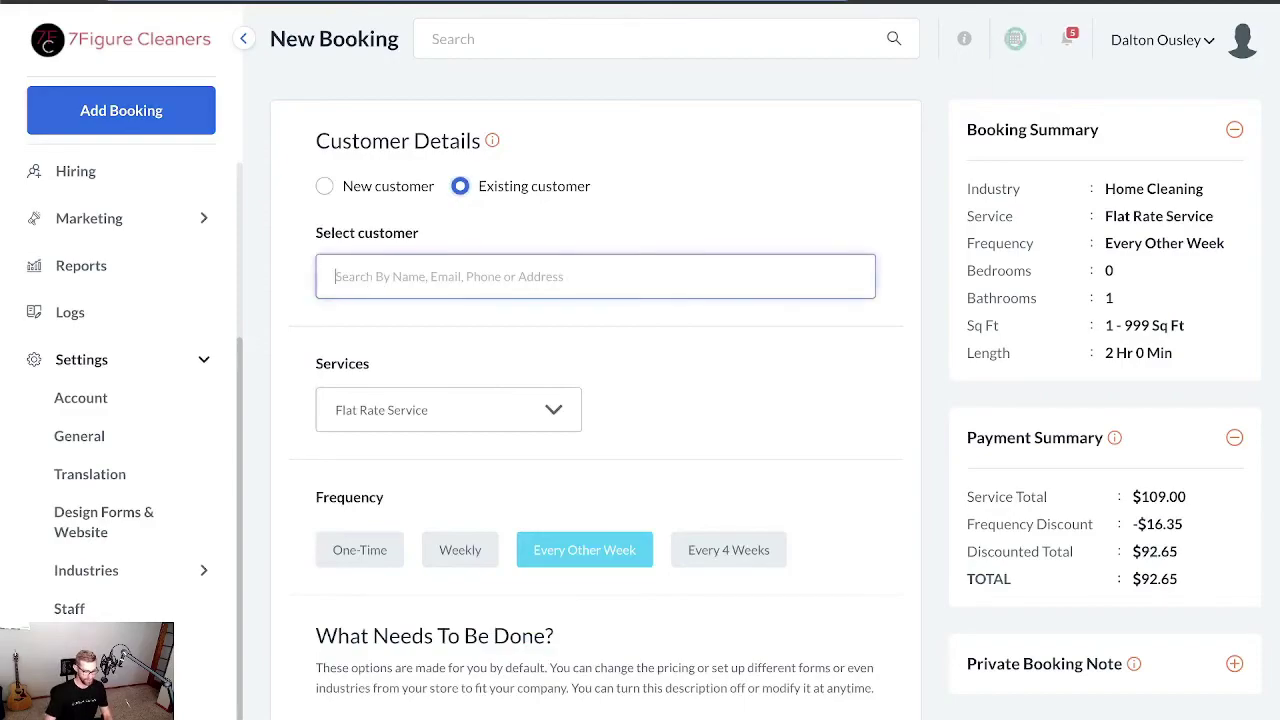
{"action": "type", "text": "ch"}
{"action": "left_click", "coordinate": [401, 313]}
- Check the saved card under Payment Information in the new booking form
{"action": "scroll", "coordinate": [401, 313], "scroll_direction": "down", "scroll_amount": 20}
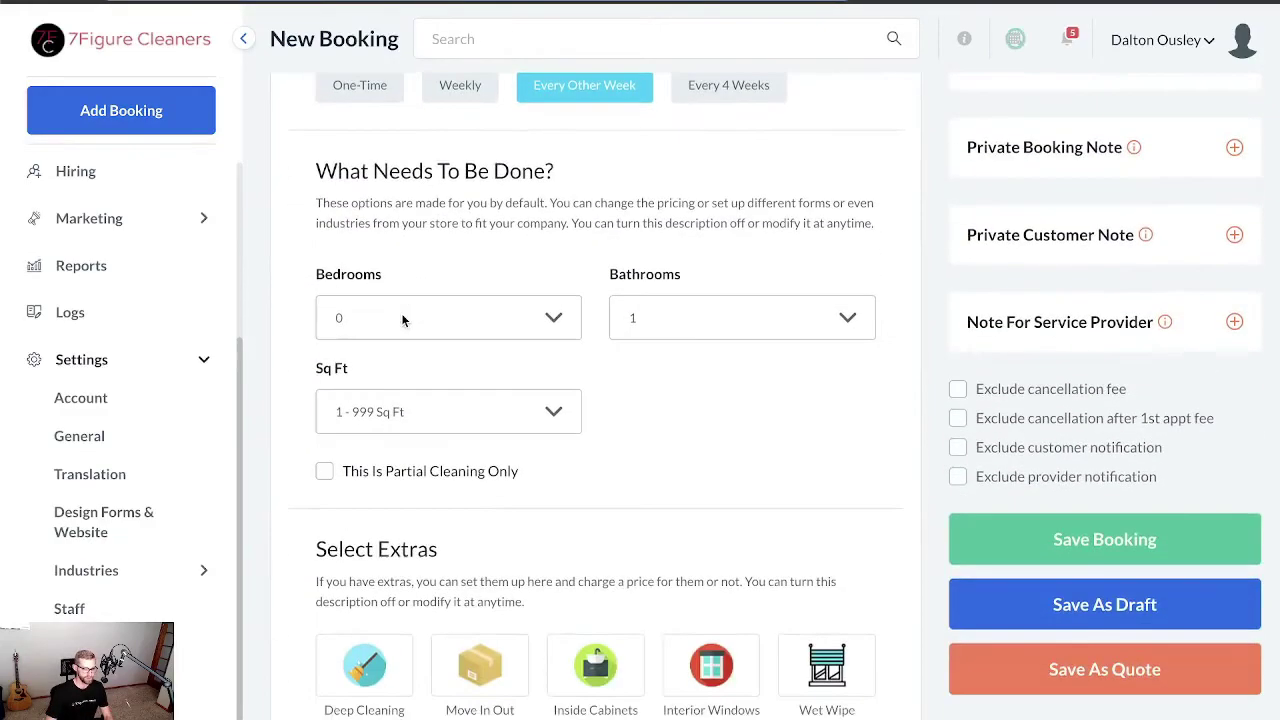
{"action": "scroll", "coordinate": [401, 316], "scroll_direction": "down", "scroll_amount": 5}
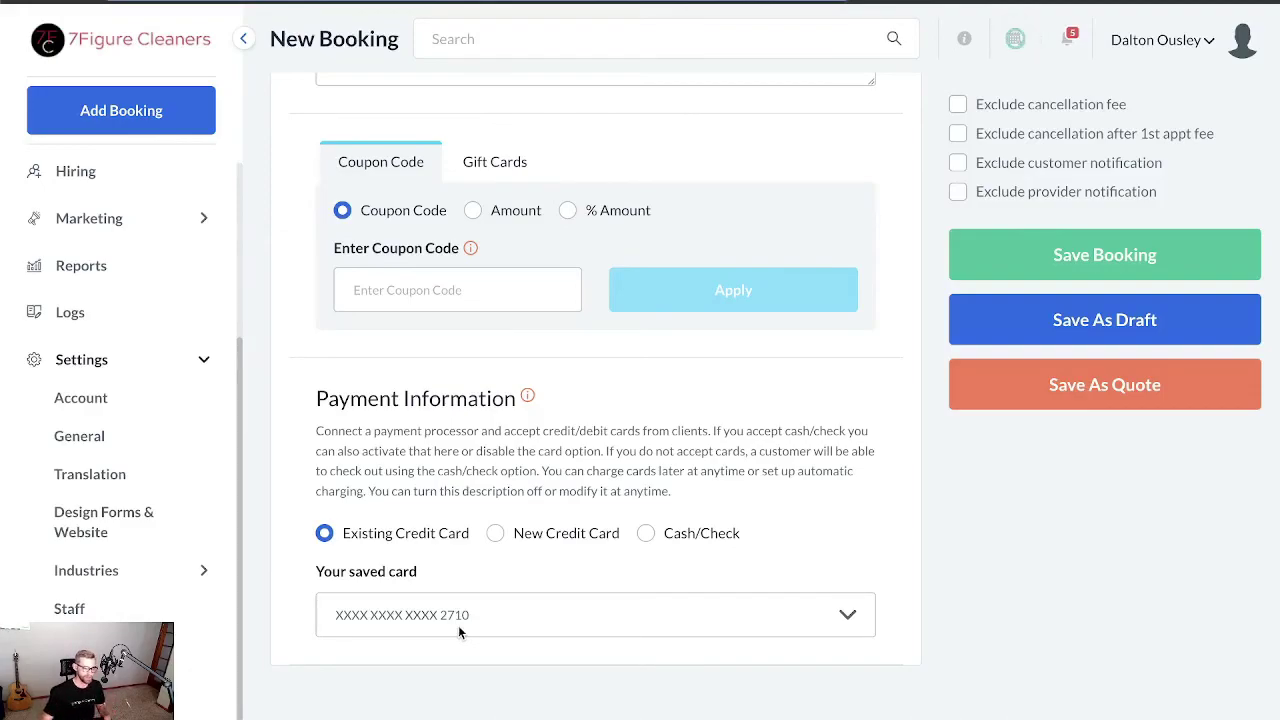
{"action": "scroll", "coordinate": [600, 260], "scroll_direction": "up", "scroll_amount": 1}
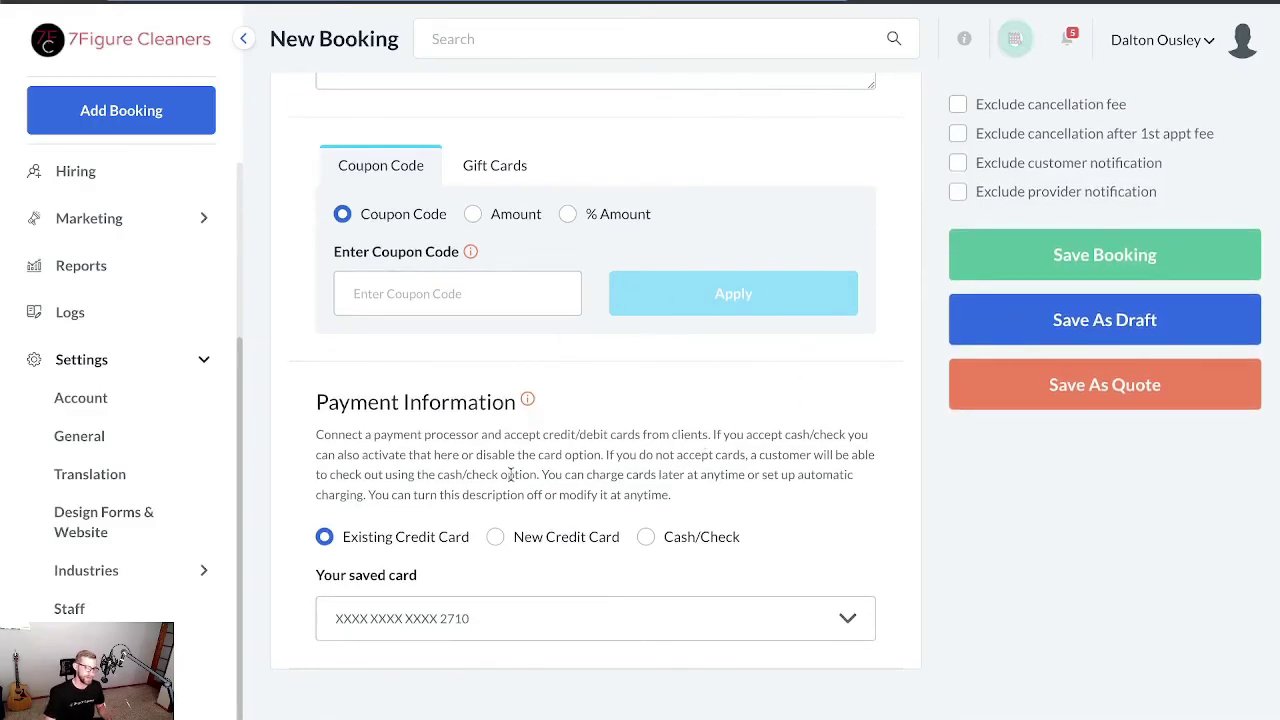